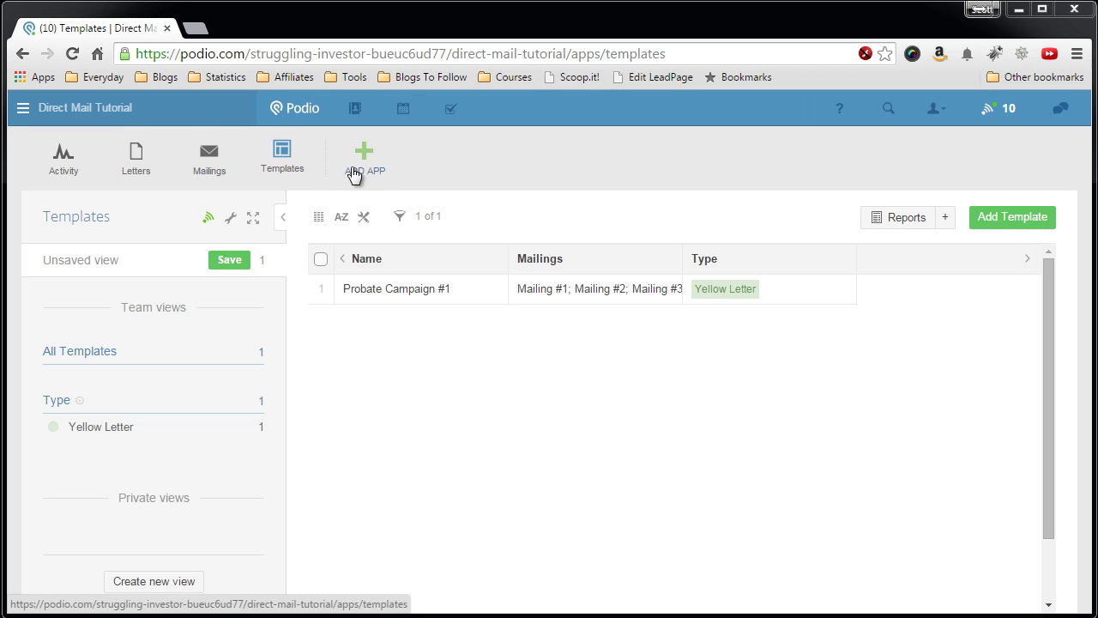
Start a new custom app named Campaigns.
click(367, 170)
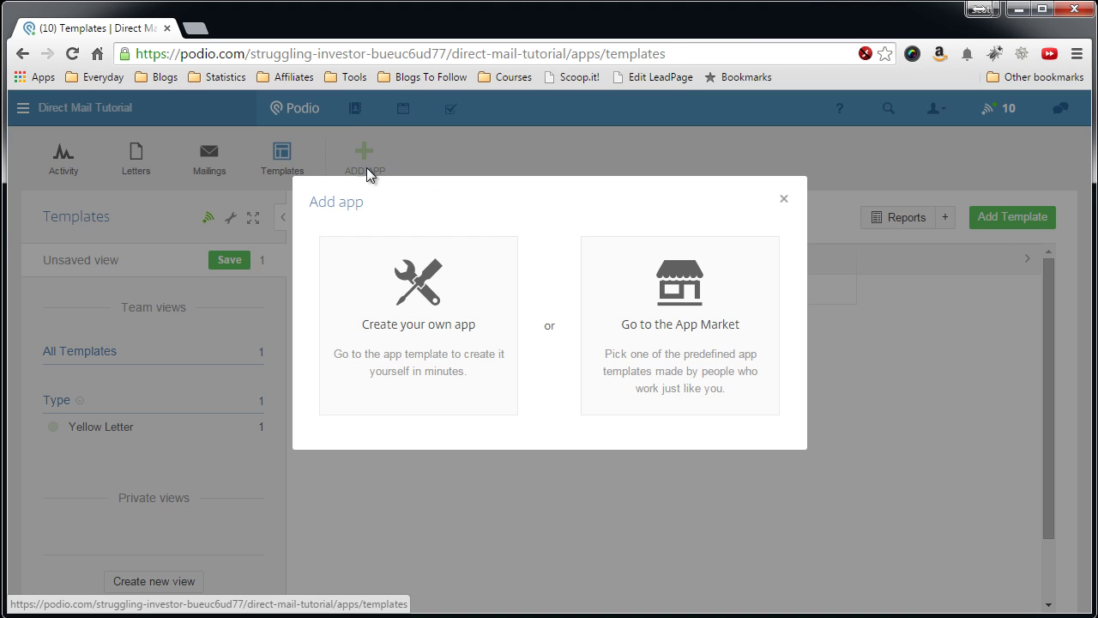
click(395, 330)
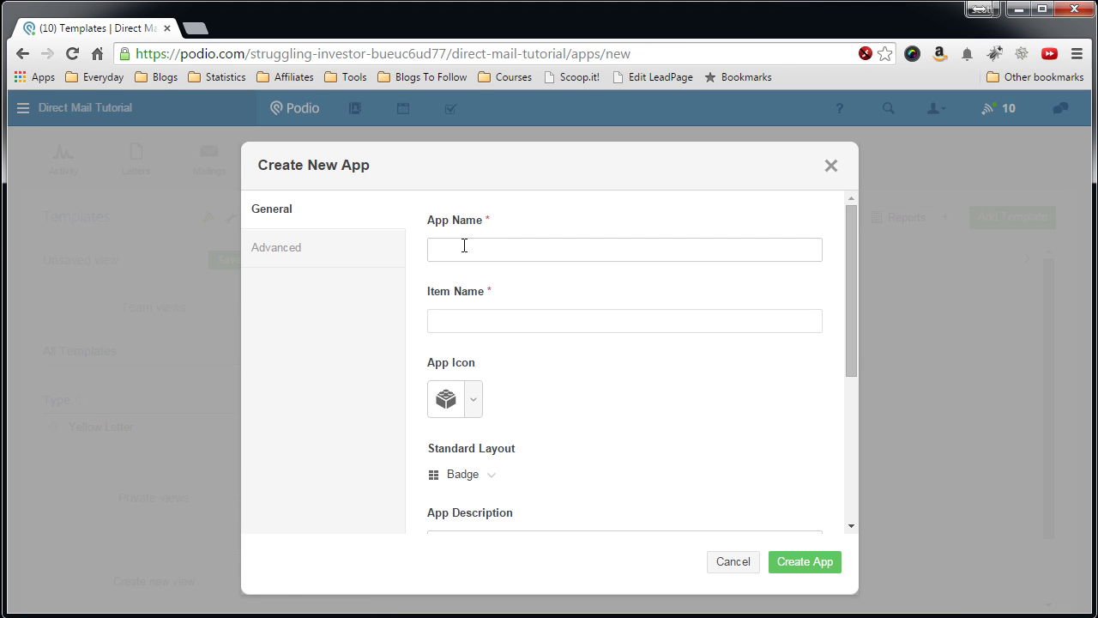
text(Campaigns)
click(464, 318)
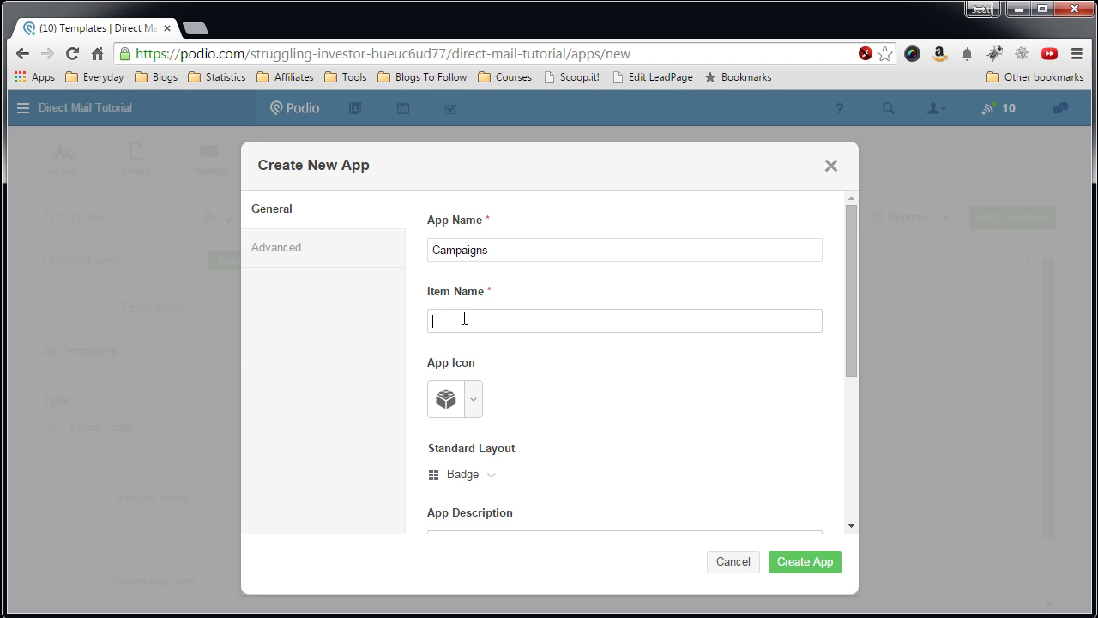
text(Campaign)
Give the app a clock icon and Table standard layout, then create it.
click(472, 399)
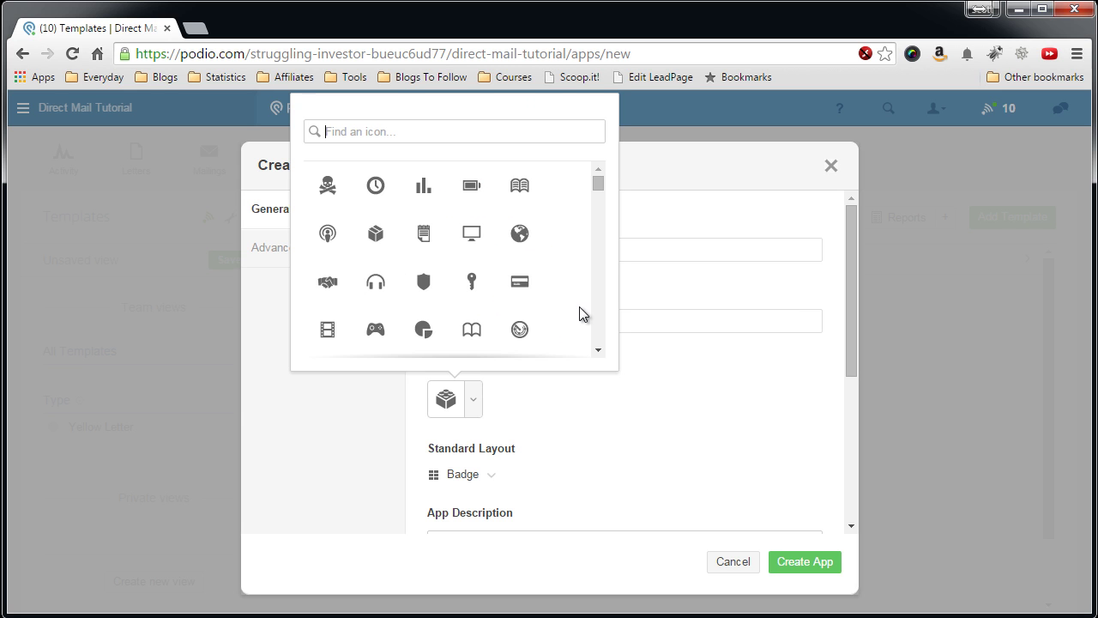
click(376, 187)
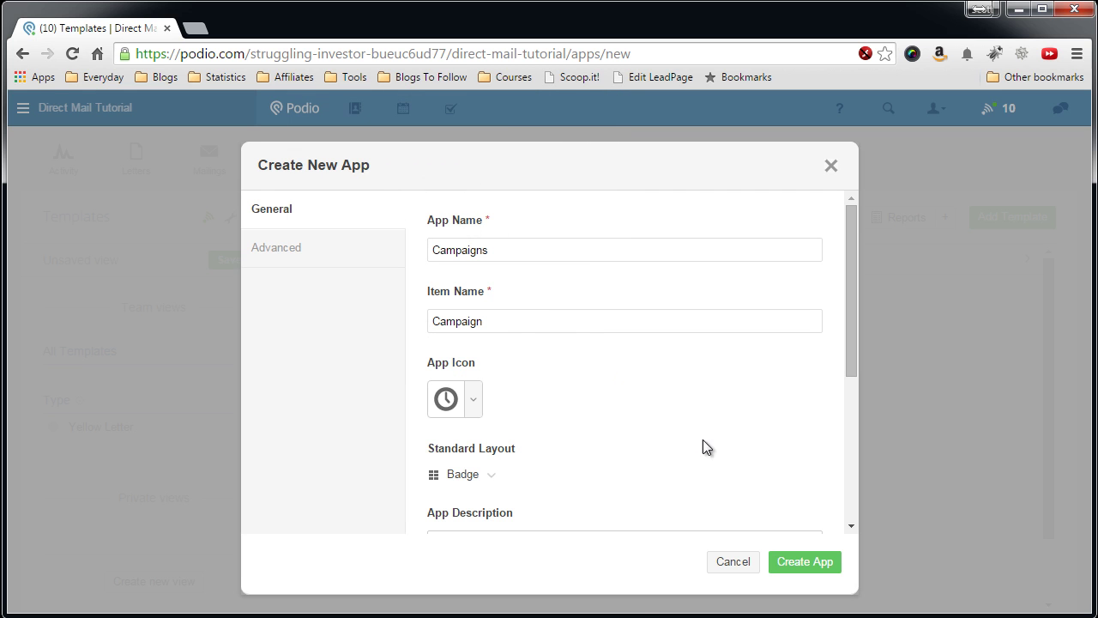
click(489, 475)
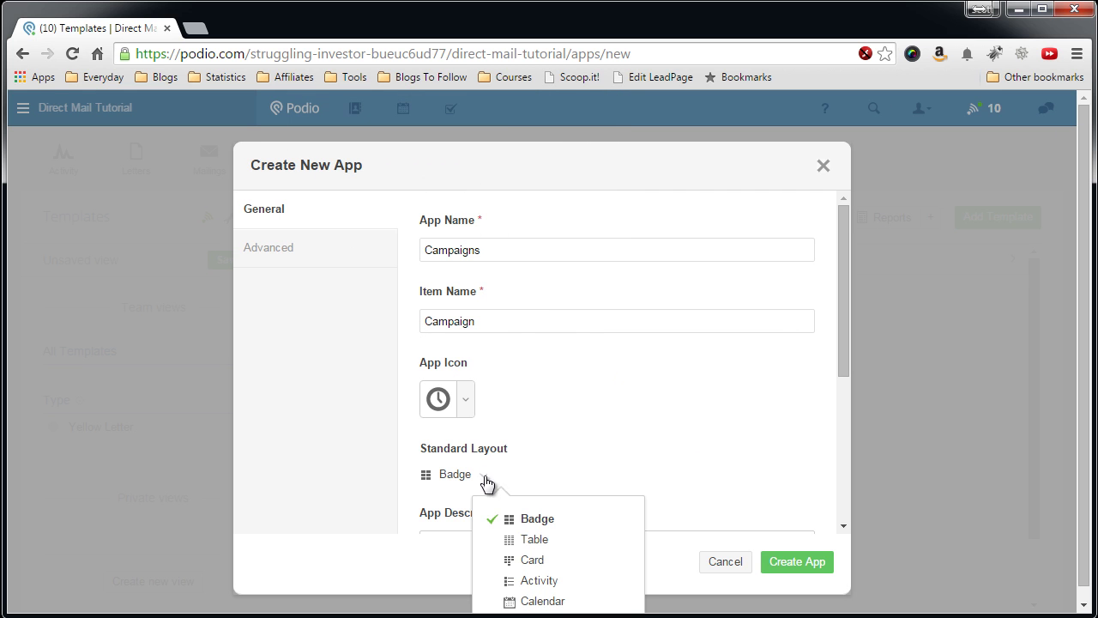
click(528, 540)
scroll(723, 448, down, 2)
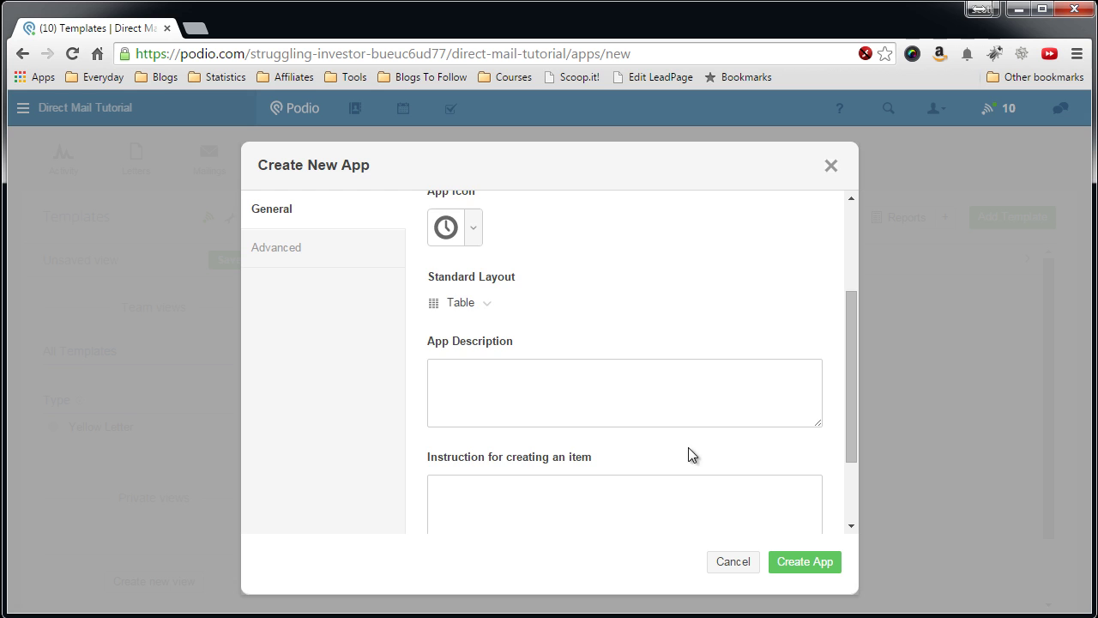
scroll(523, 395, down, 2)
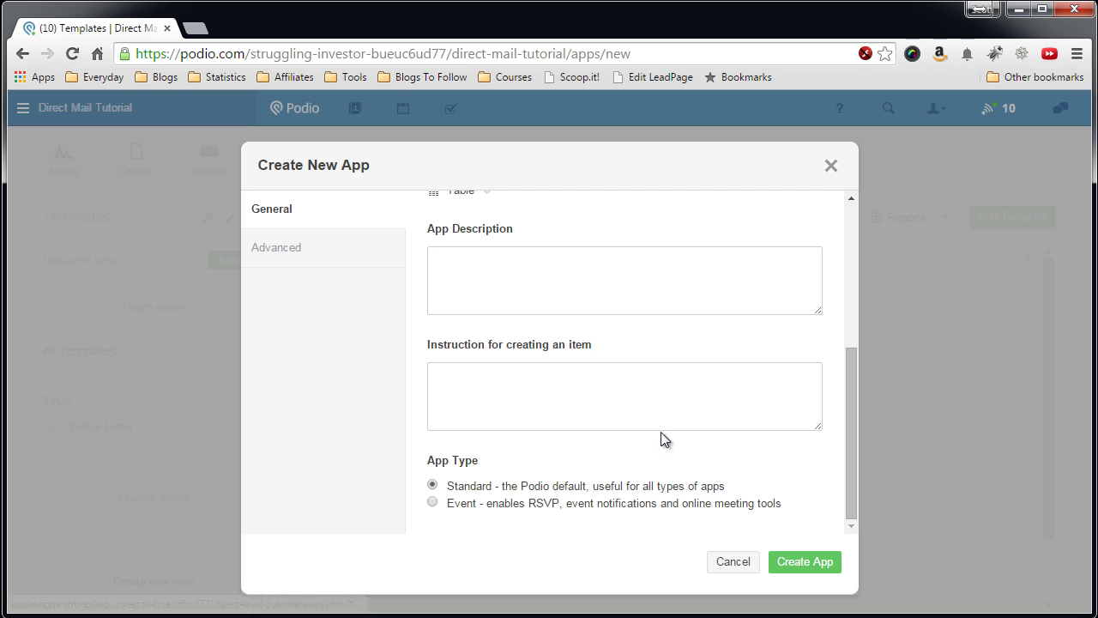
click(781, 560)
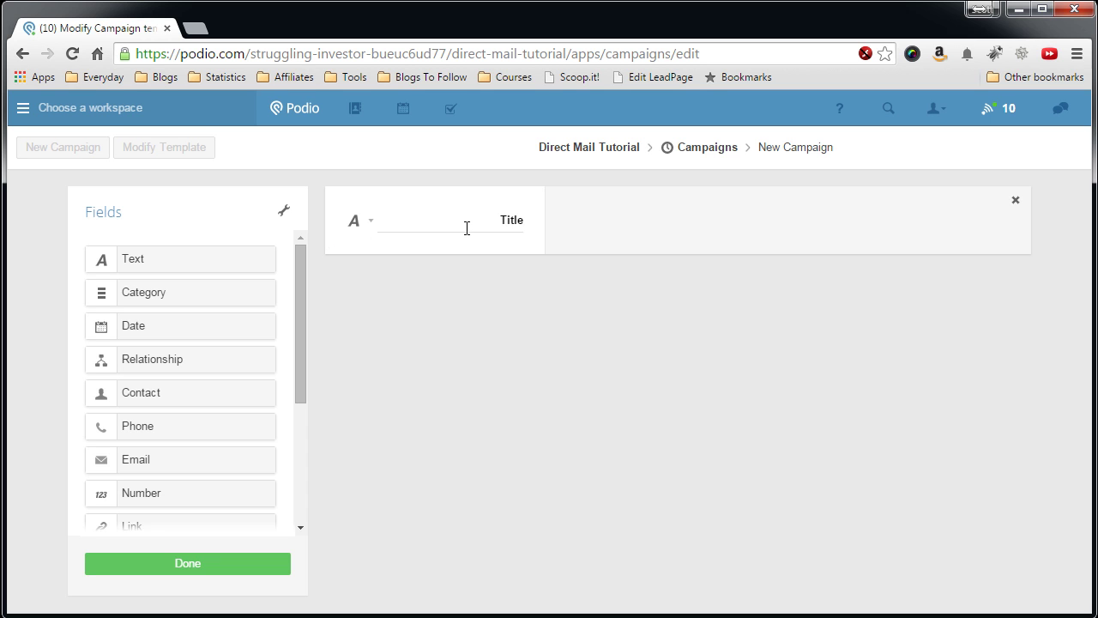
Rename the Title field to Name and drop a new Text field beneath it.
click(468, 226)
text(Name)
click(372, 224)
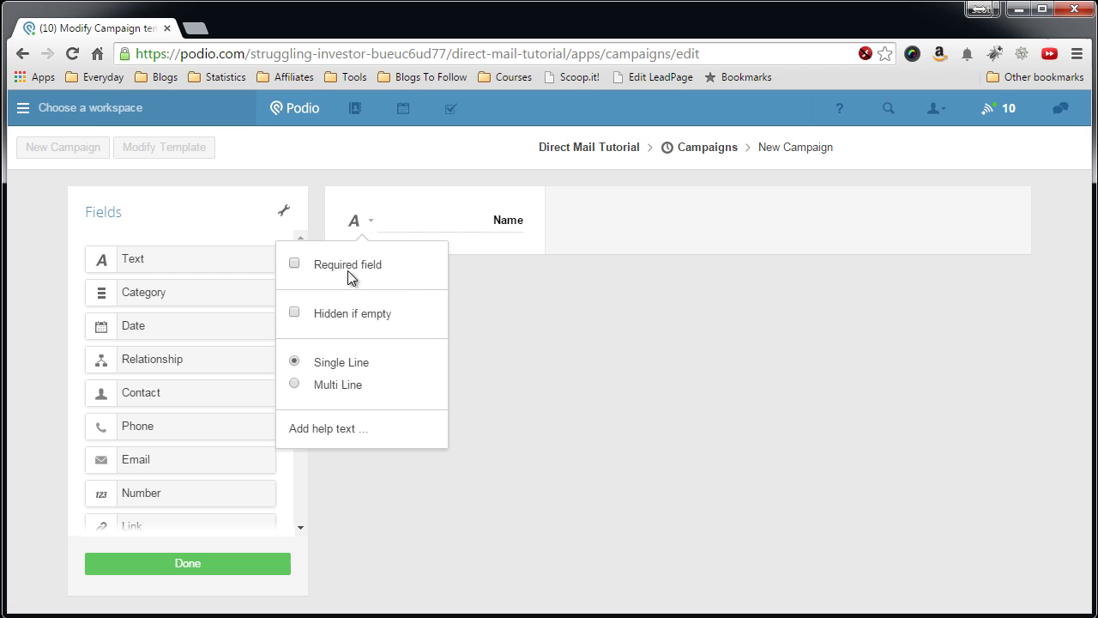
click(485, 324)
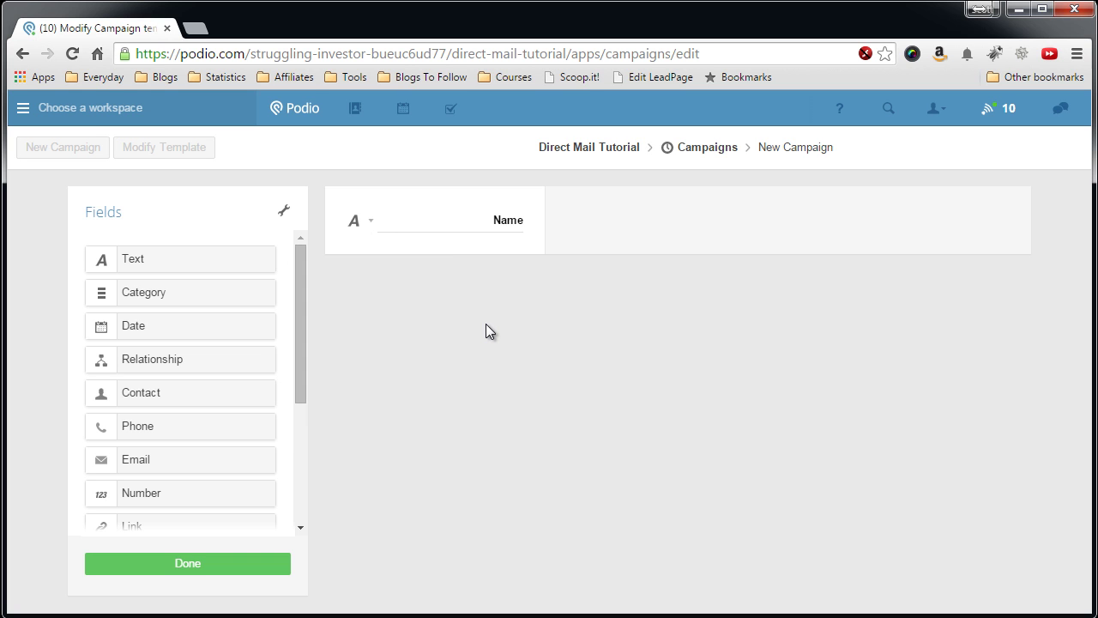
drag(166, 254, 443, 294)
Label the second text field 'Campaign Template to Use', fixing the typo, and make it Single Line.
double_click(470, 299)
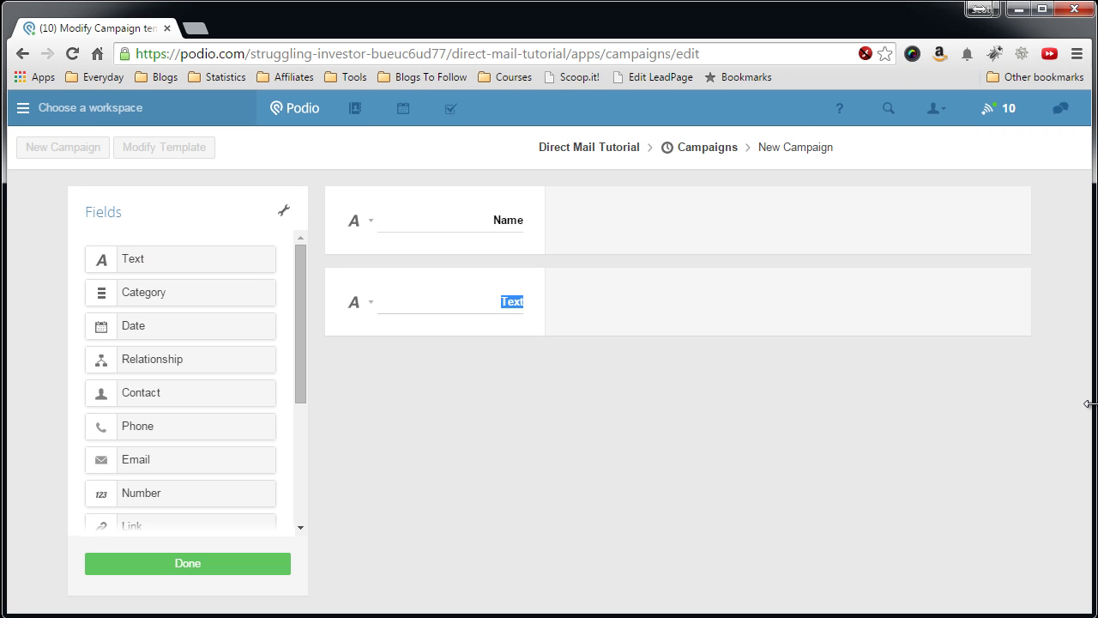
text(Campa)
text(gi)
key(BackSpace)
key(BackSpace)
text(ign Tempalte to use)
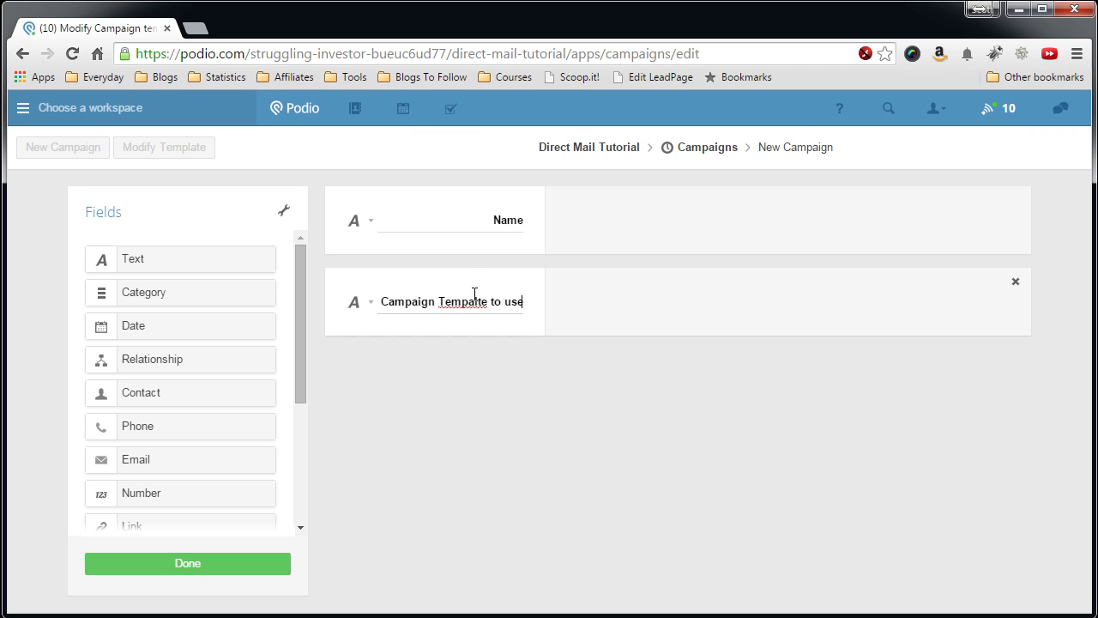
click(487, 303)
key(BackSpace)
key(BackSpace)
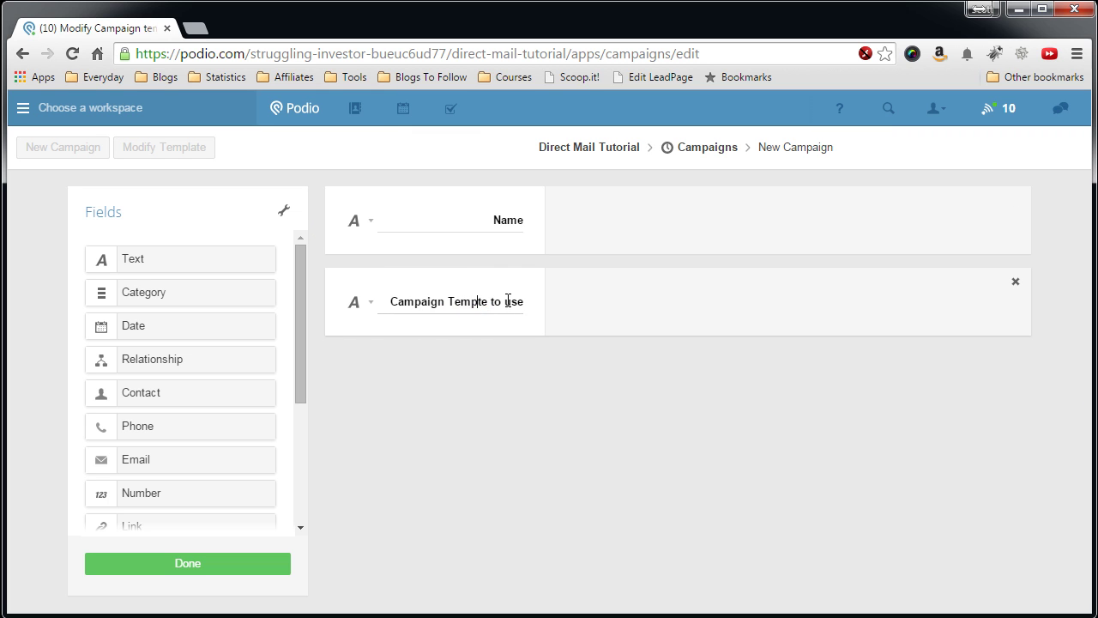
text(la)
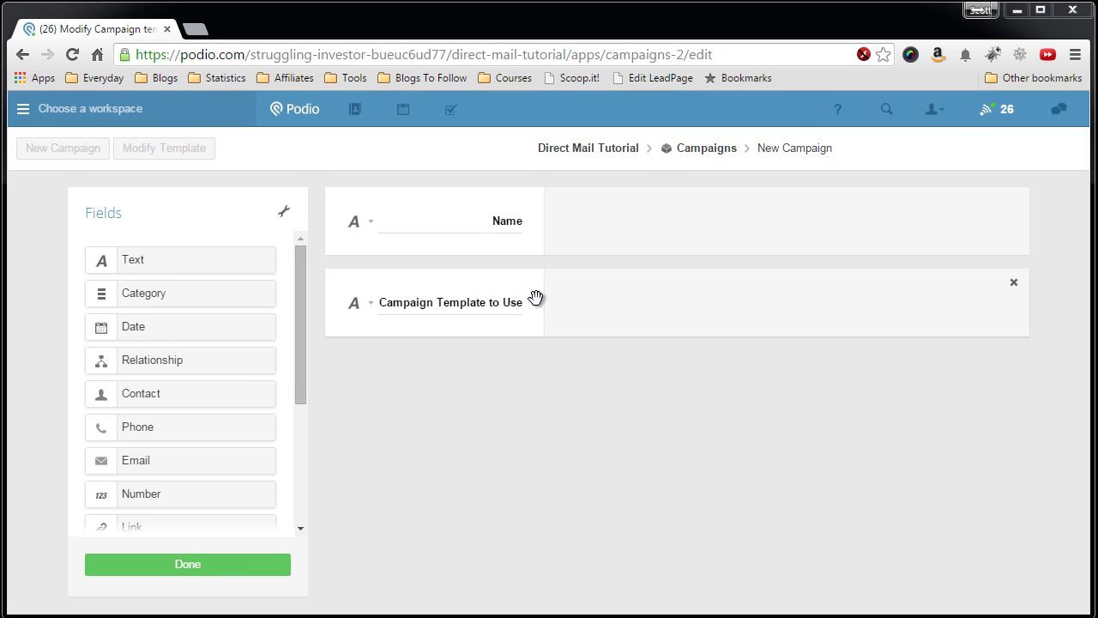
click(373, 304)
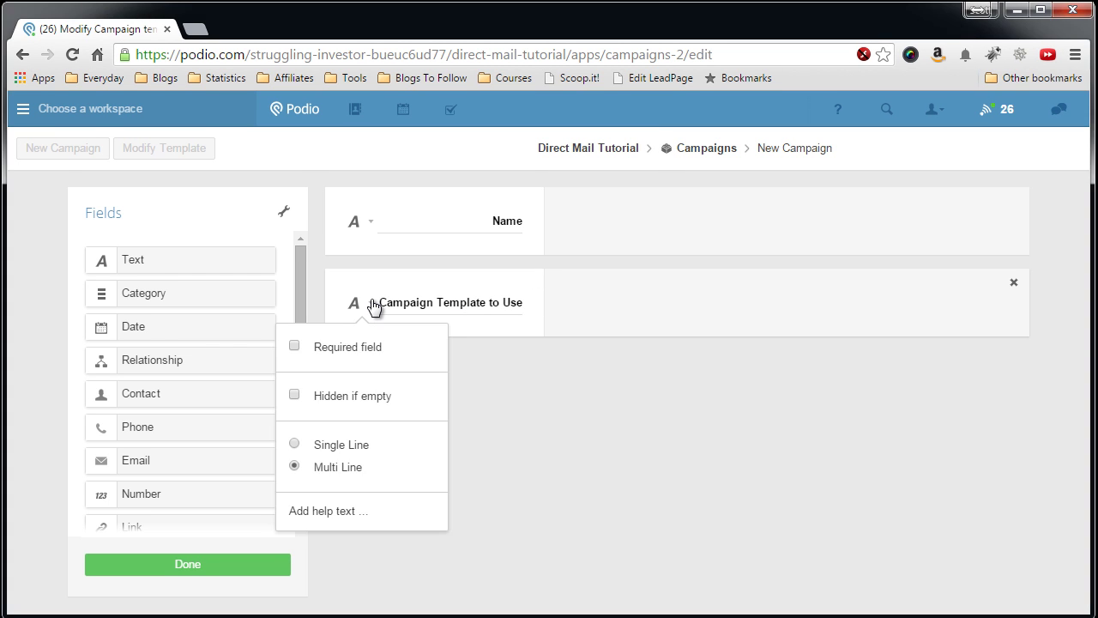
click(295, 444)
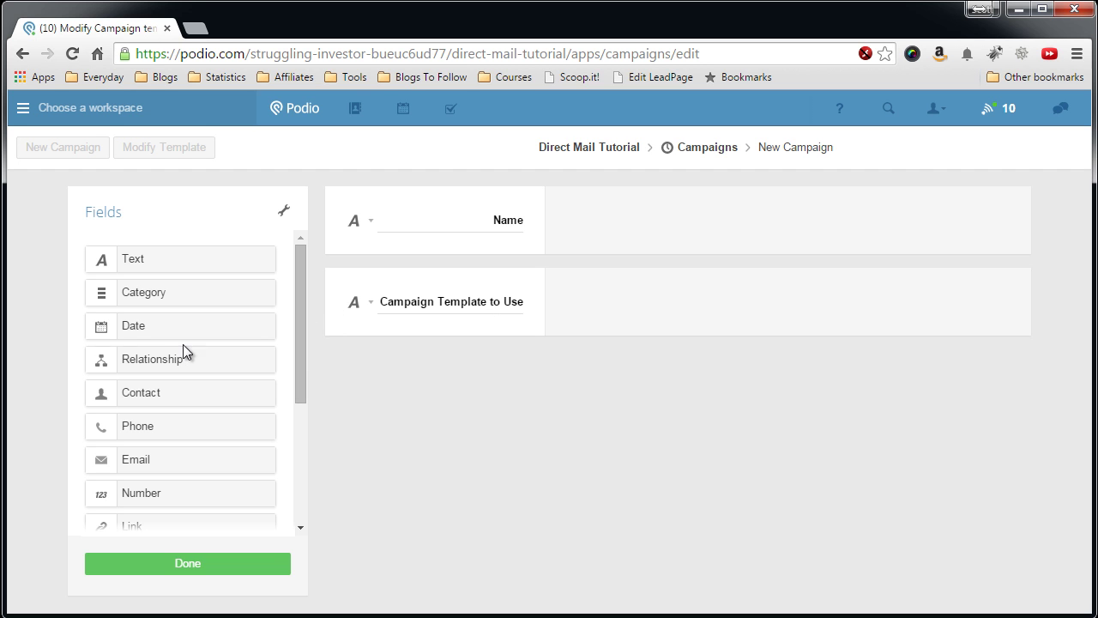
Add a Relationship field below Campaign Template to Use, referencing the Templates app.
drag(164, 357, 403, 378)
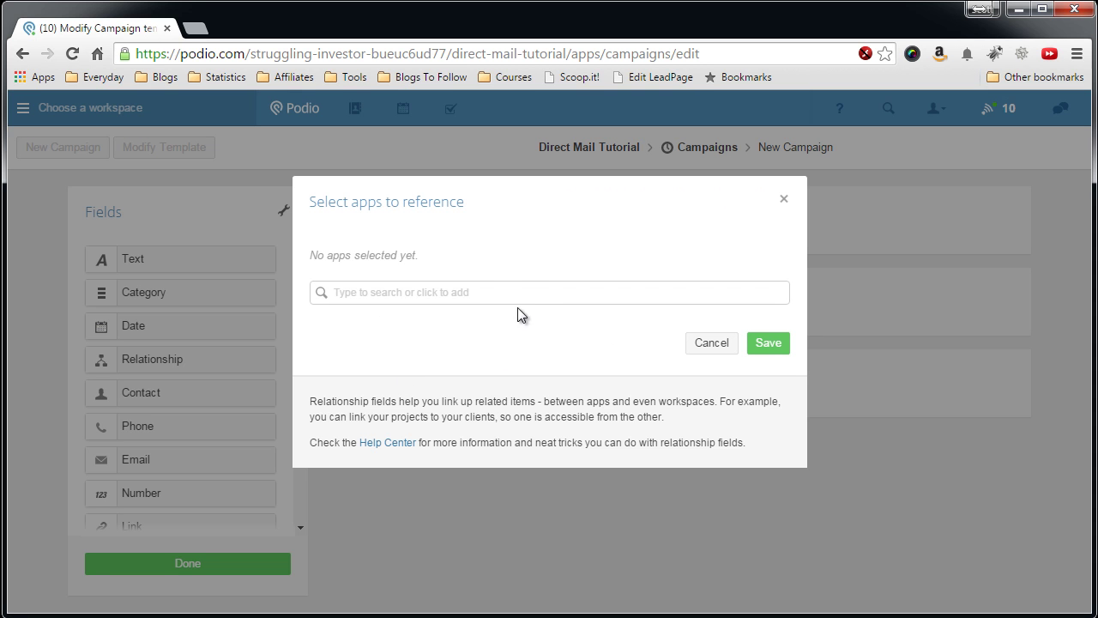
click(464, 292)
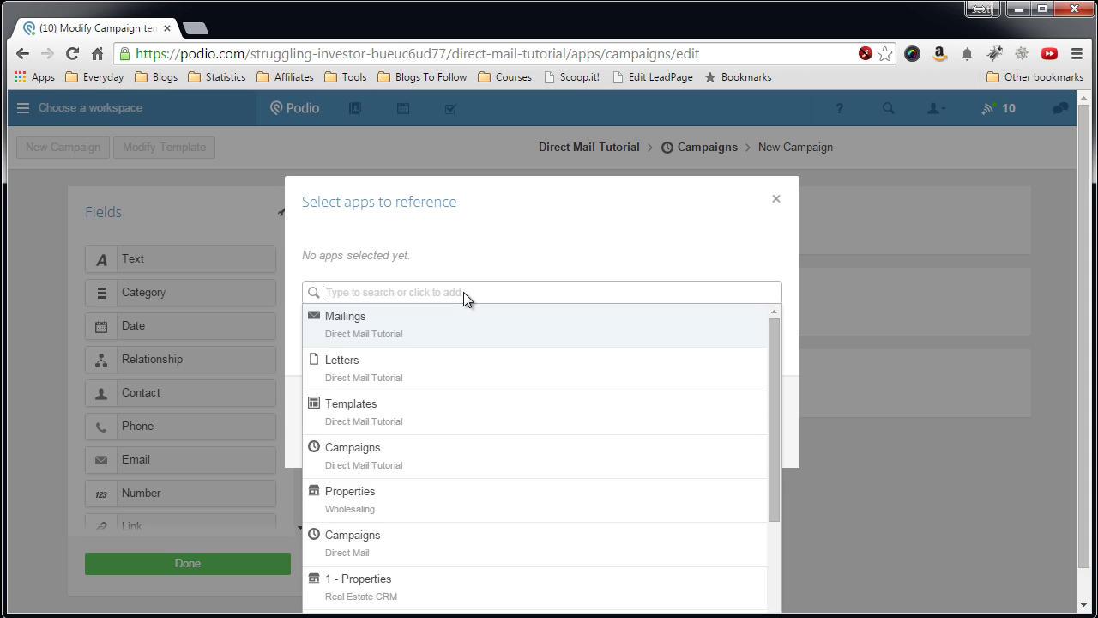
click(382, 415)
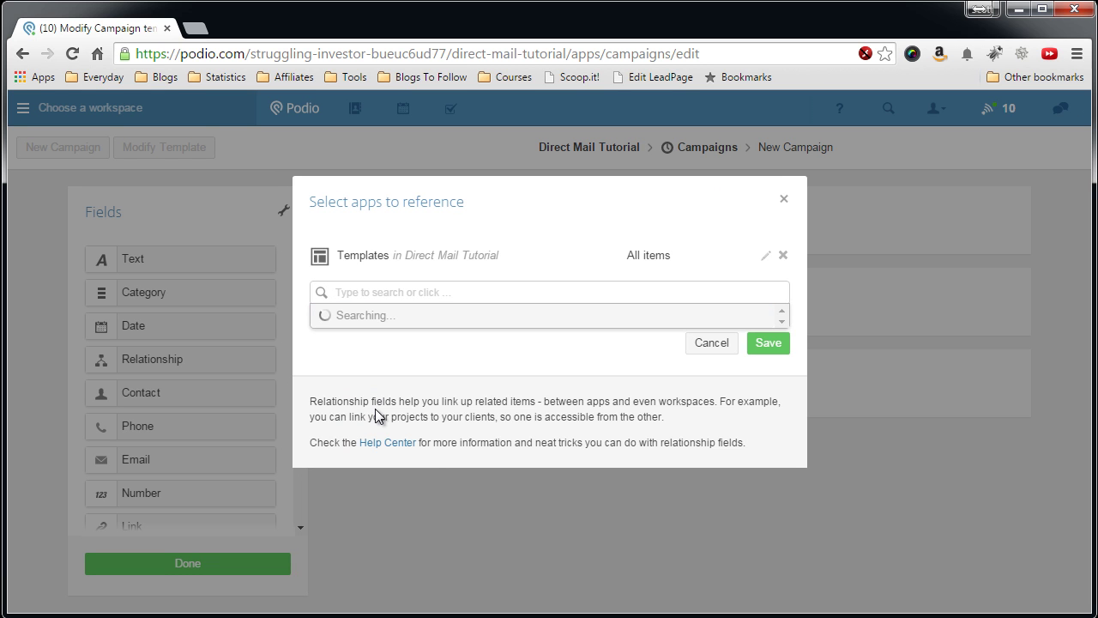
click(766, 343)
Label the relationship field 'Campaign Template', correcting the capital E.
double_click(497, 384)
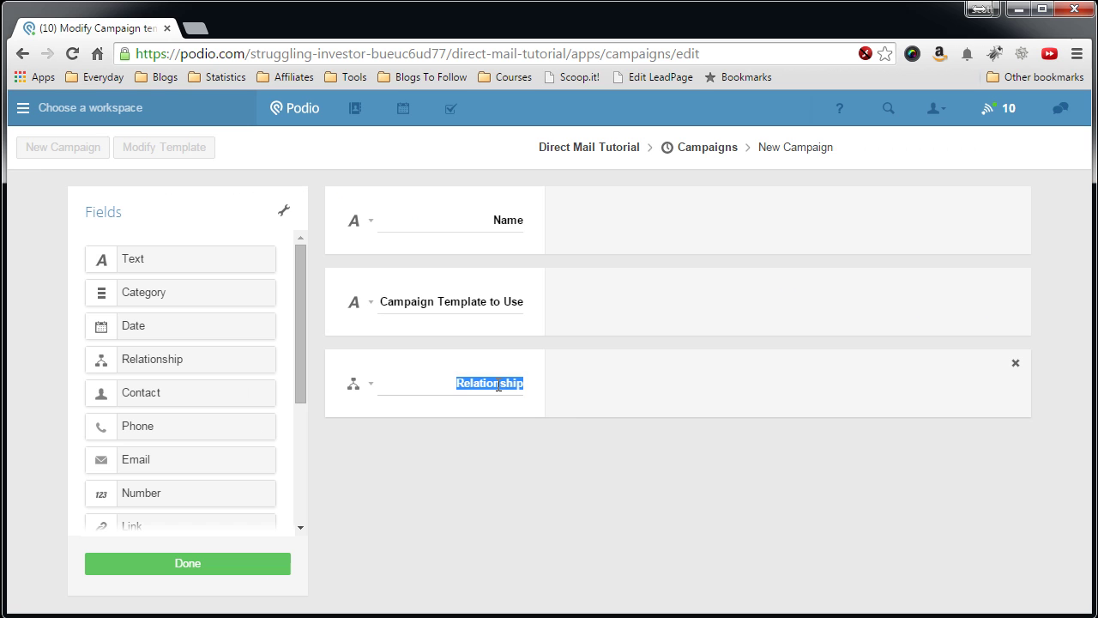
text(Campaign)
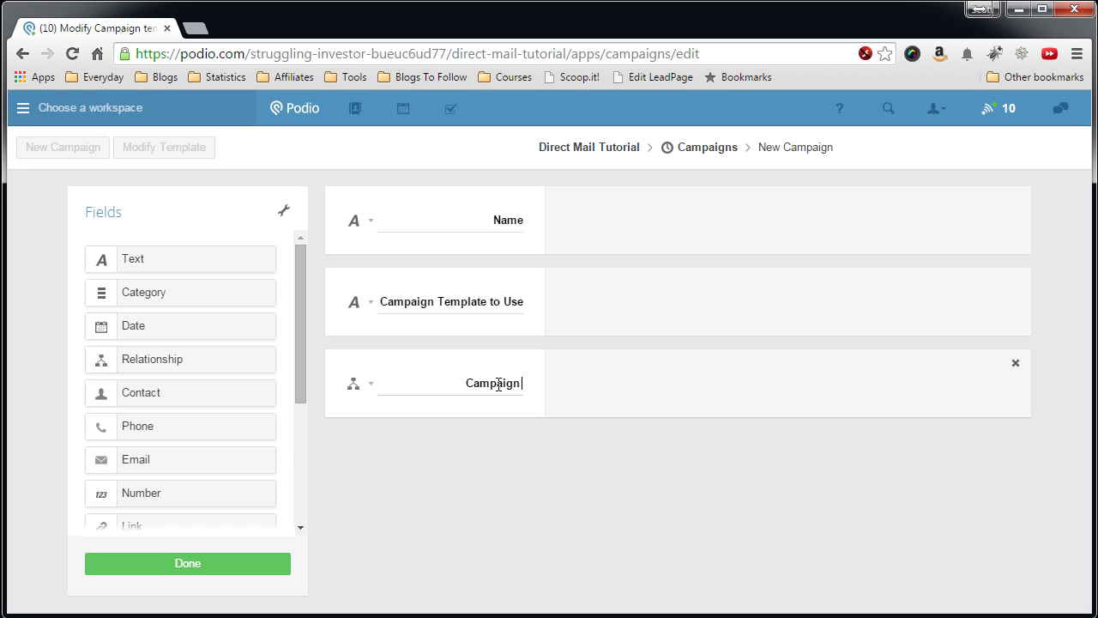
text( TEmplate)
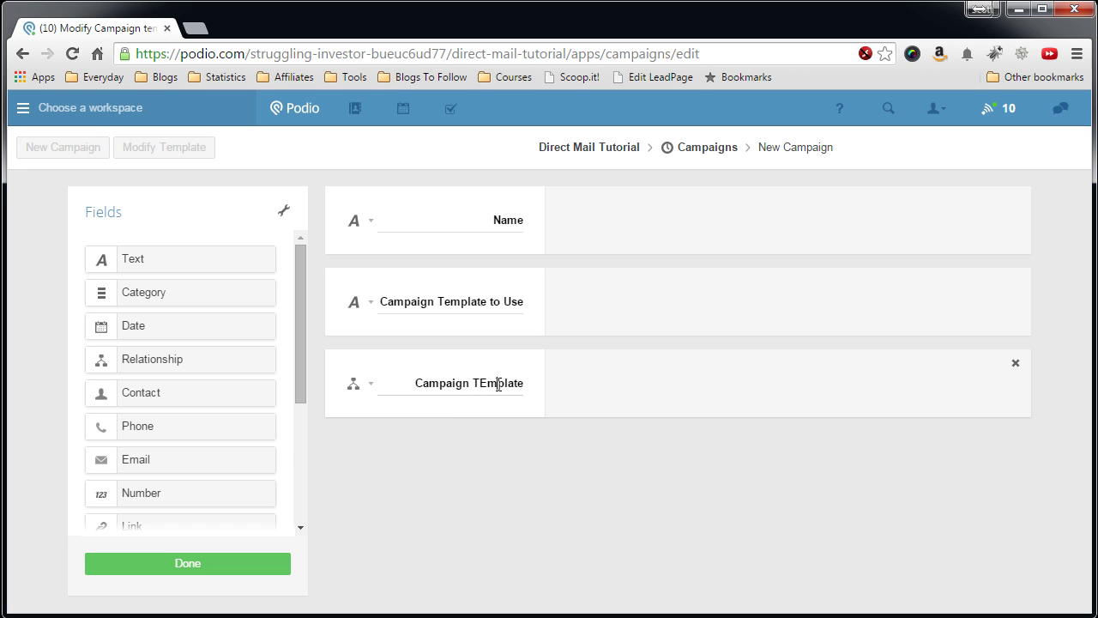
key(Delete)
text(e)
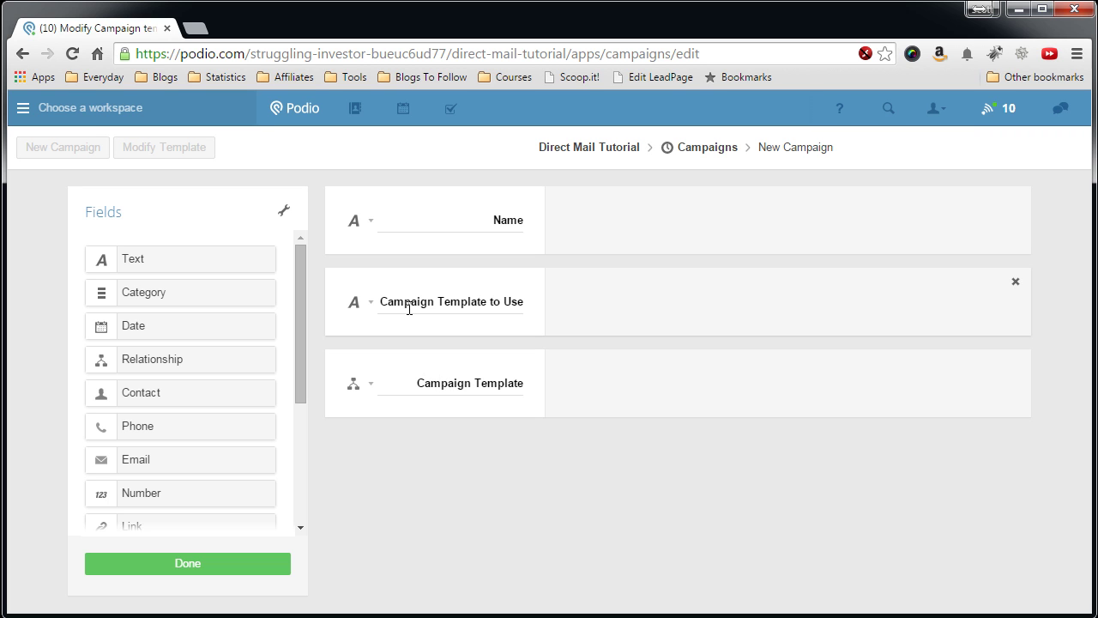
drag(381, 301, 519, 300)
click(531, 309)
drag(302, 389, 304, 402)
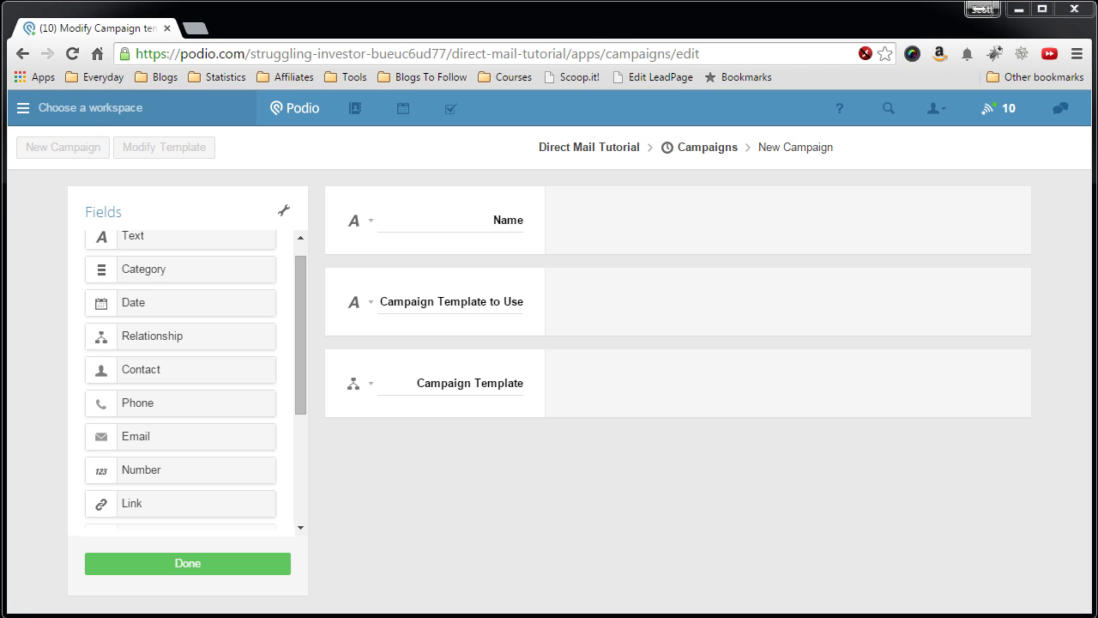
Set the Campaign Template field to accept only one reference.
click(372, 384)
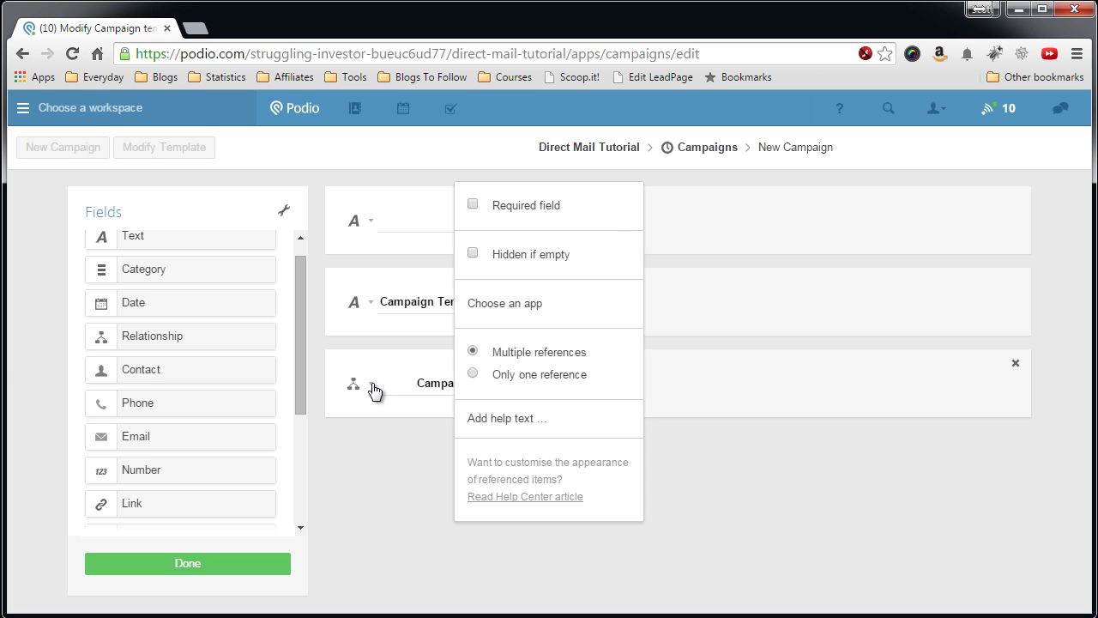
click(472, 373)
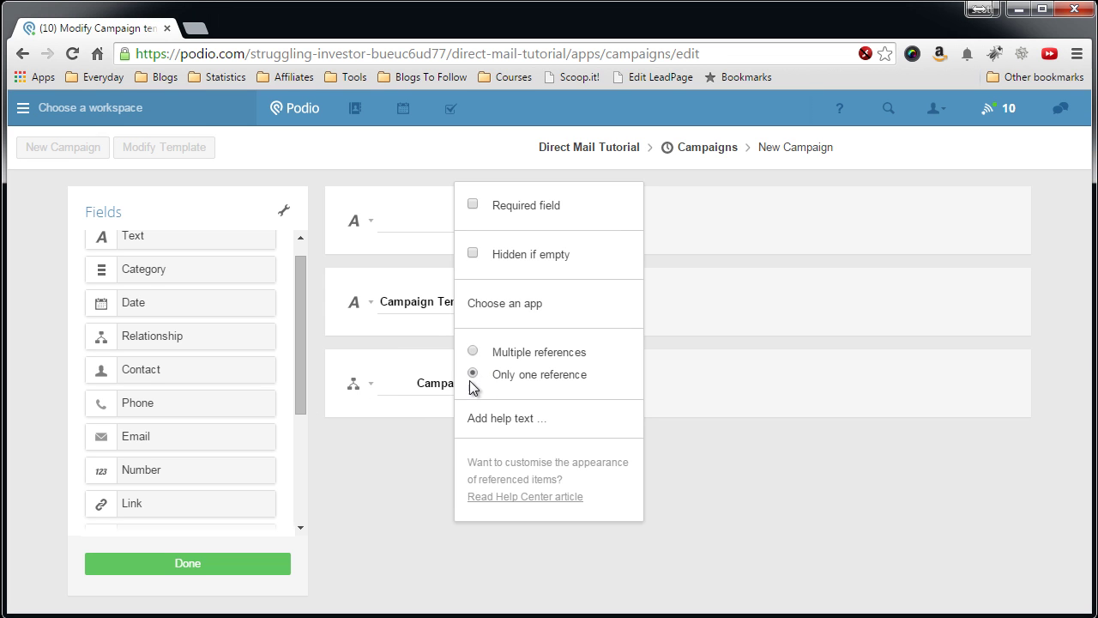
click(330, 428)
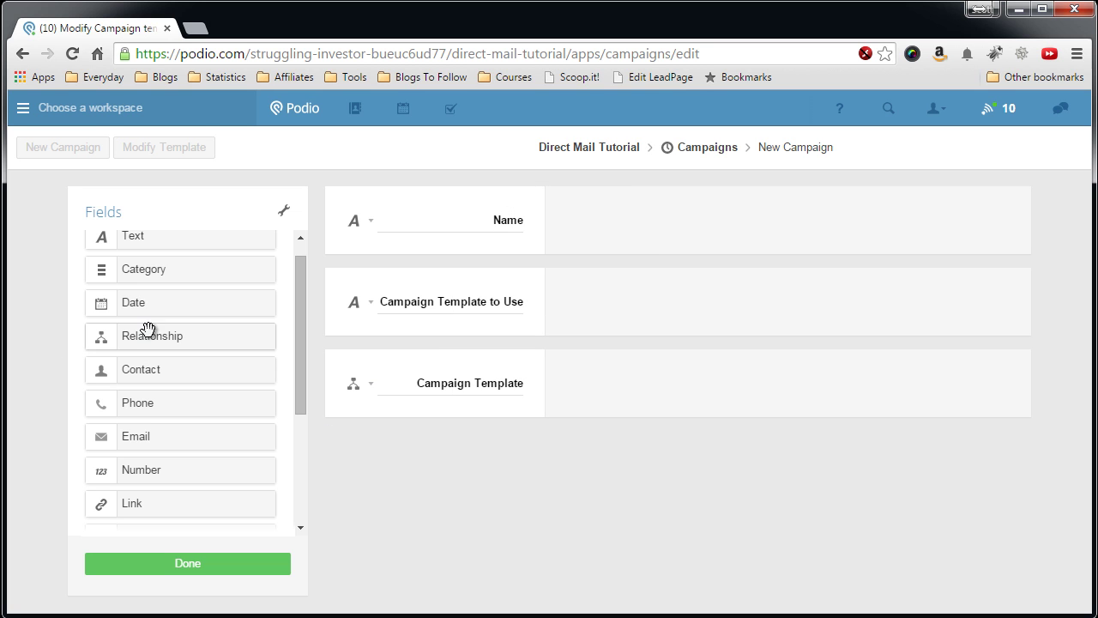
Add a Category field named Status below Campaign Template.
scroll(156, 317, up, 1)
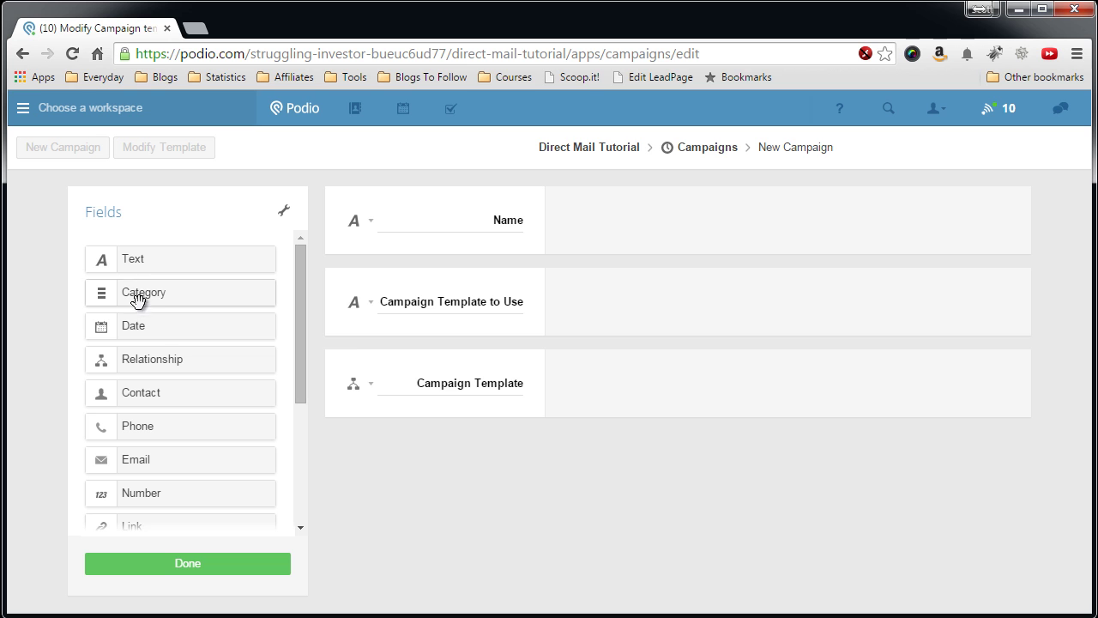
drag(137, 299, 450, 471)
double_click(478, 468)
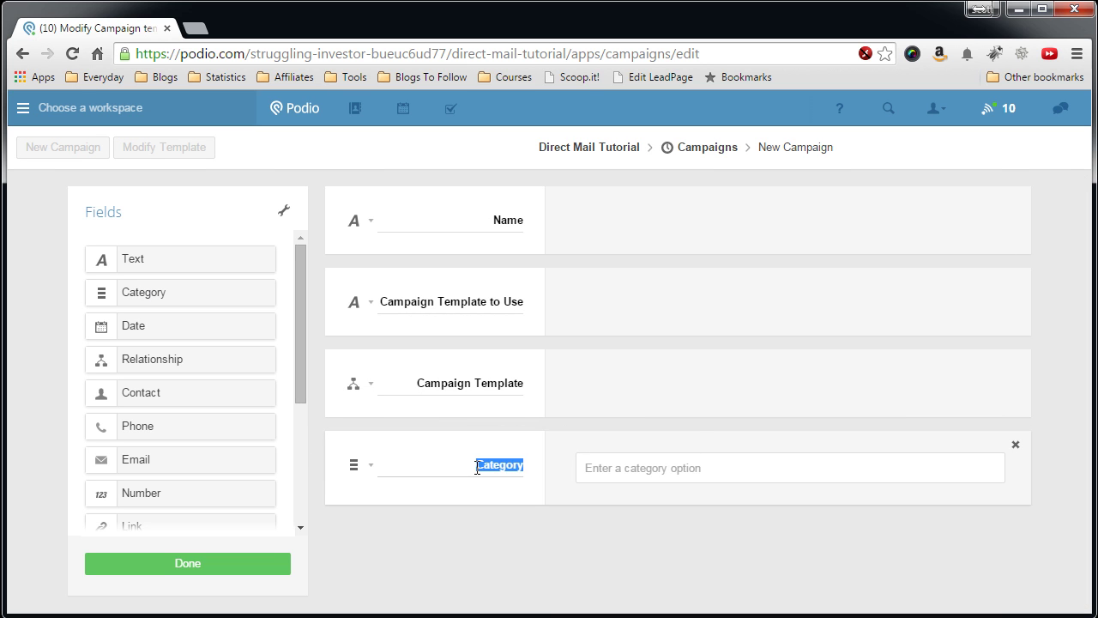
text(Status)
Give Status the options Not Started, Active, Paused and Finished.
click(668, 476)
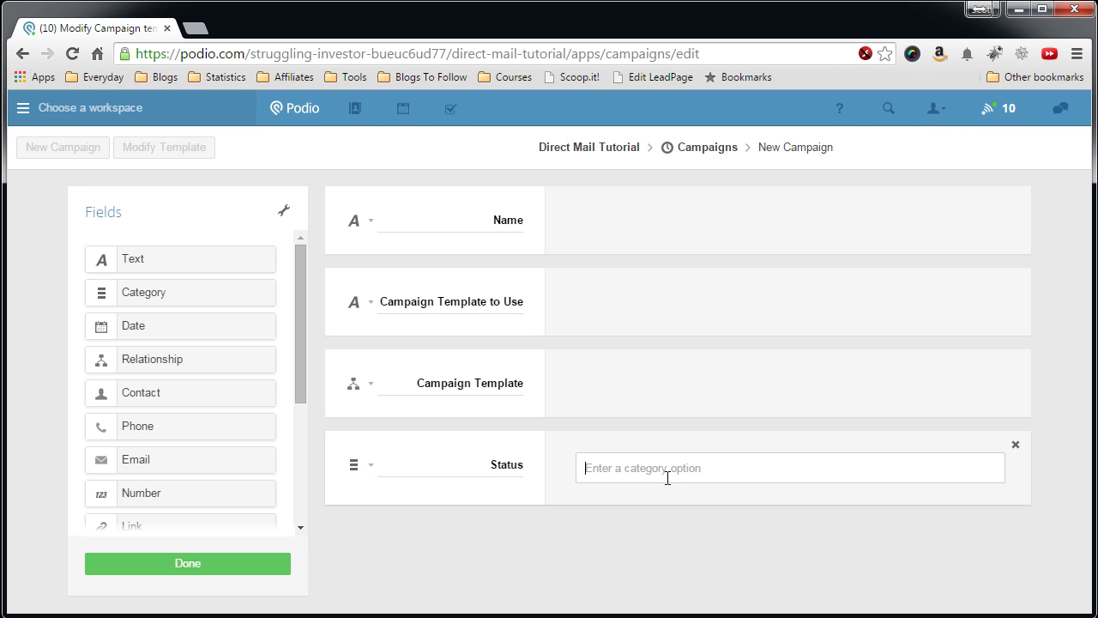
text(Not Started)
key(Return)
text(Active)
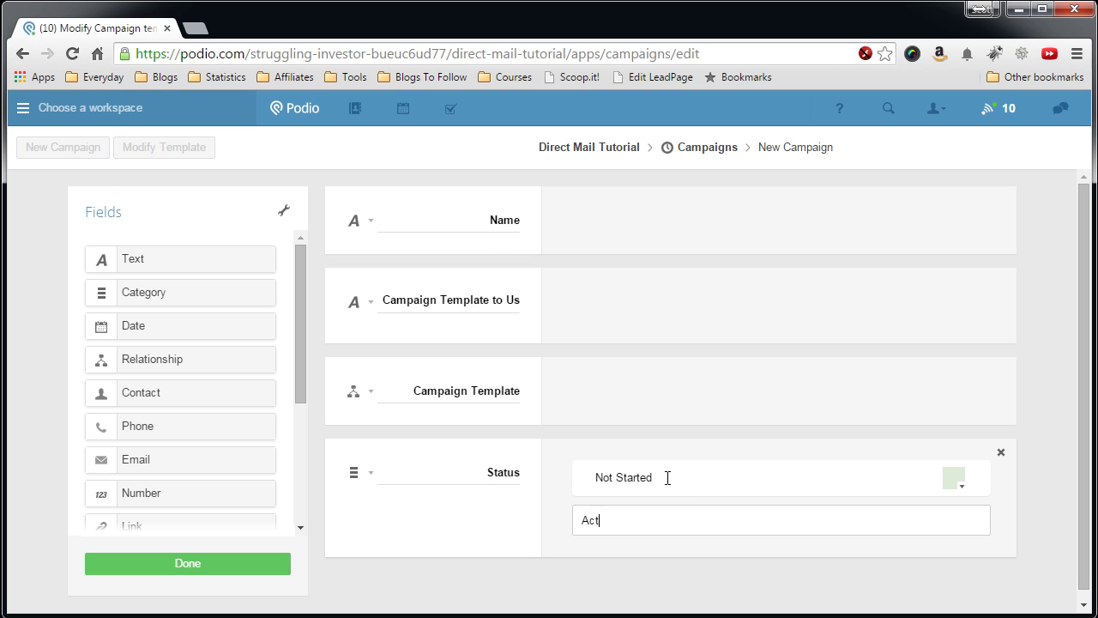
key(Return)
text(Paused)
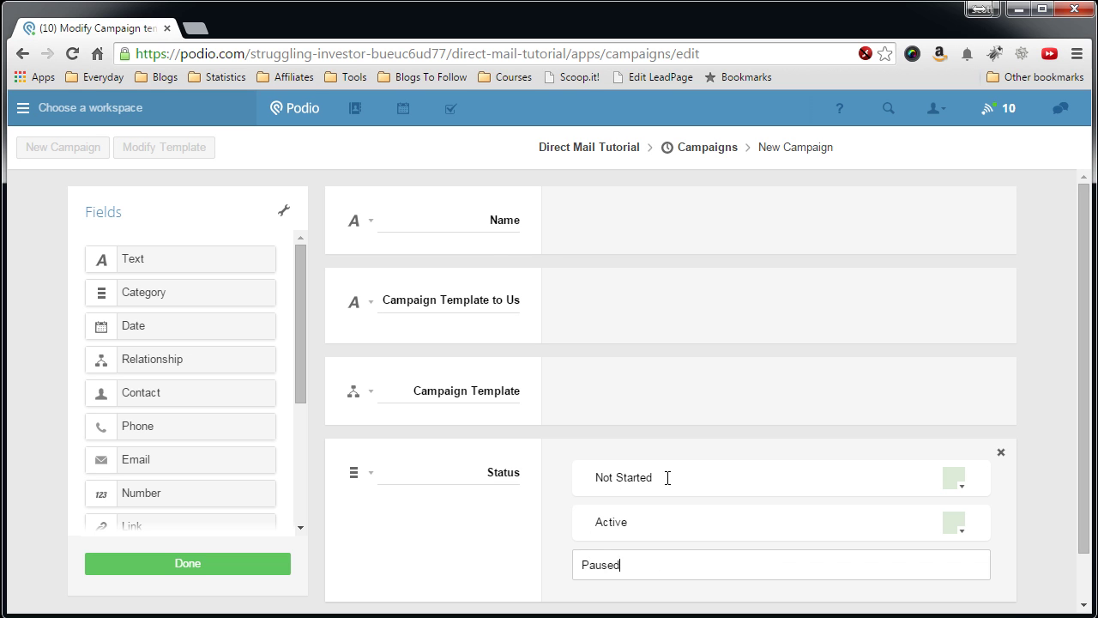
key(Return)
text(Finished)
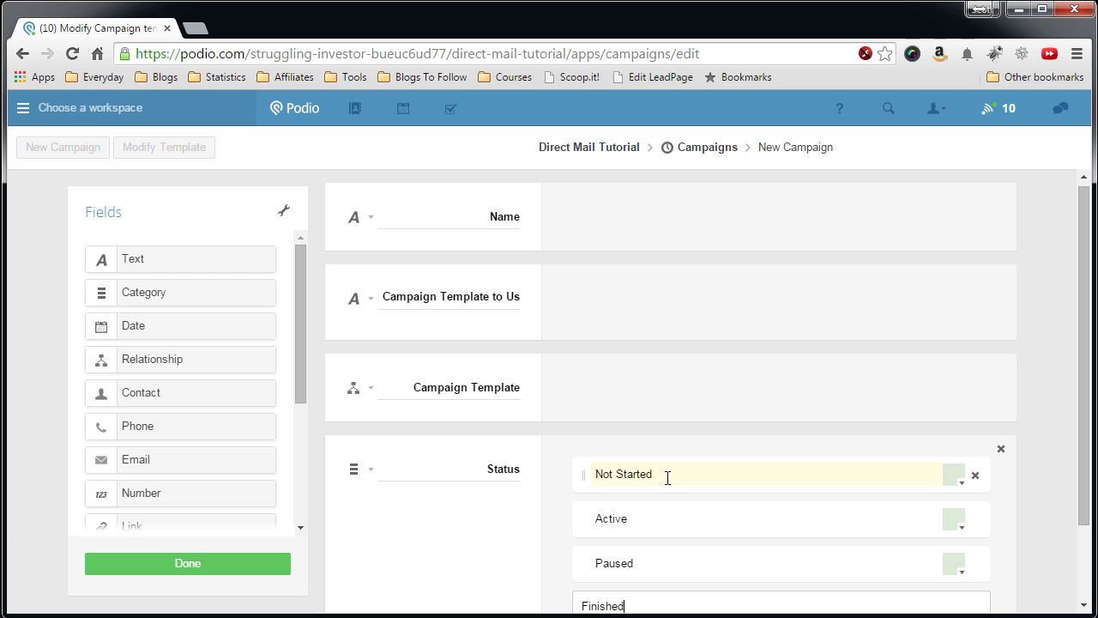
key(Return)
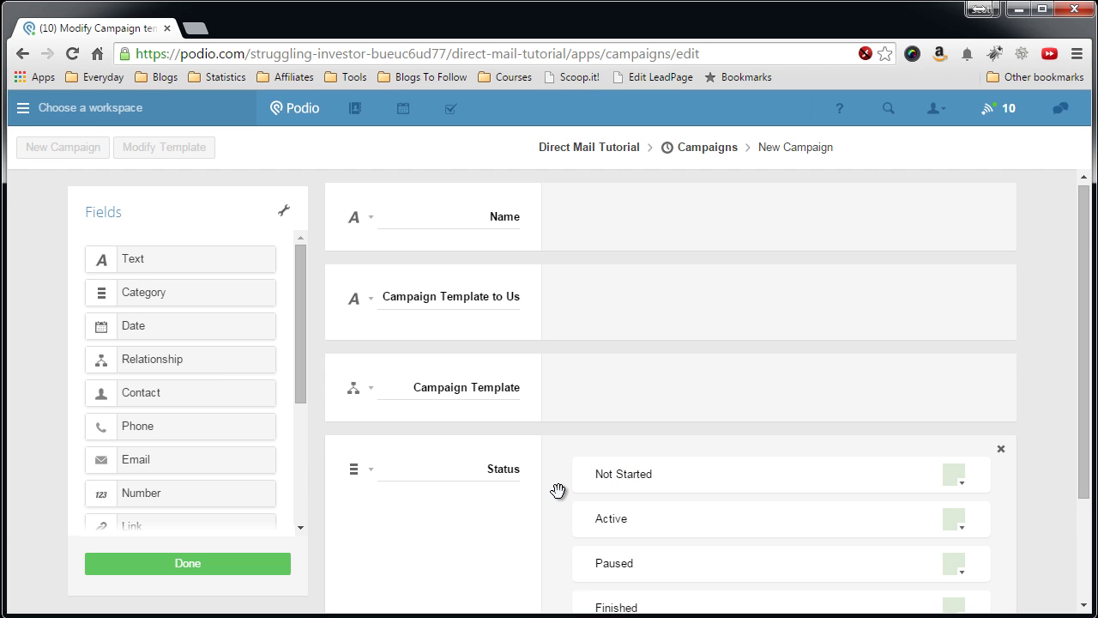
scroll(549, 480, down, 2)
click(371, 330)
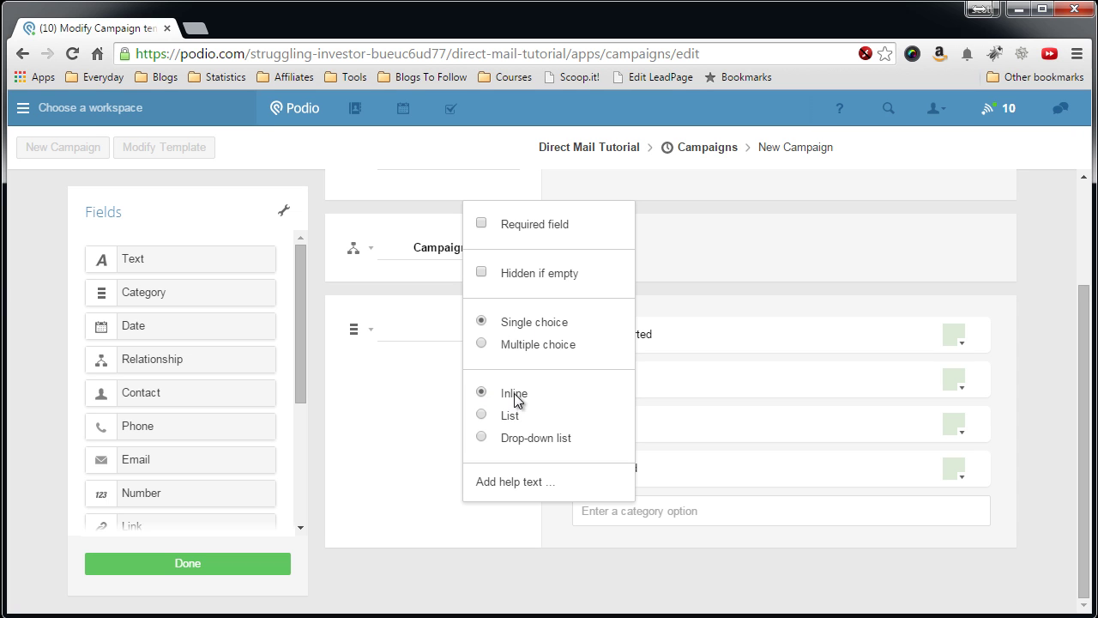
click(324, 409)
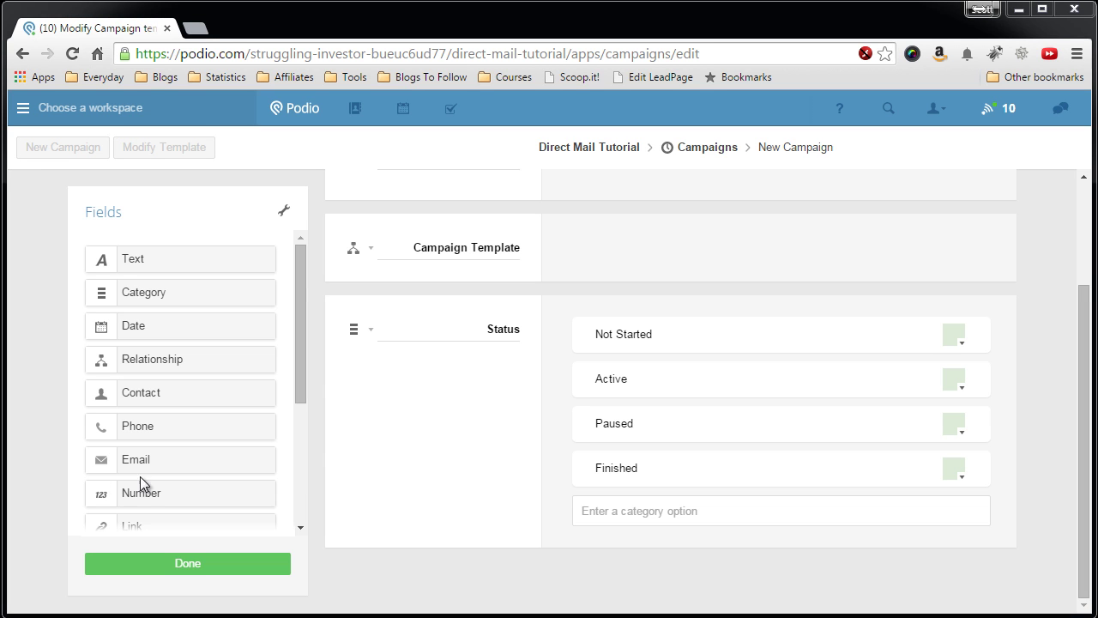
Add a Category field named Print below Status.
mouse_move(299, 401)
mouse_down()
mouse_move(298, 460)
mouse_move(289, 395)
mouse_up()
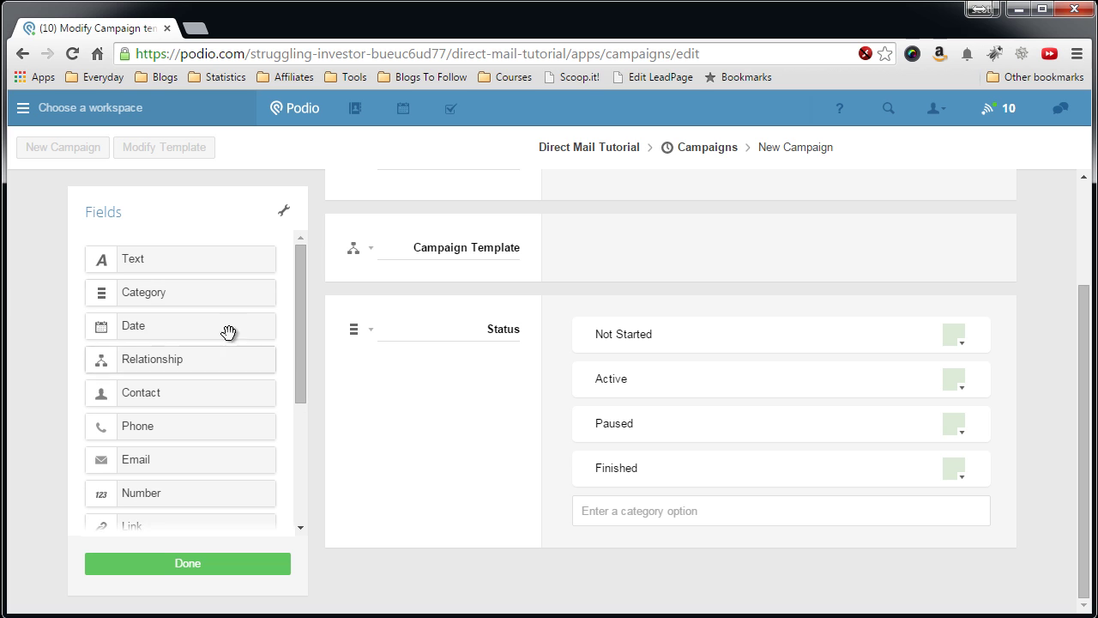
drag(179, 297, 429, 568)
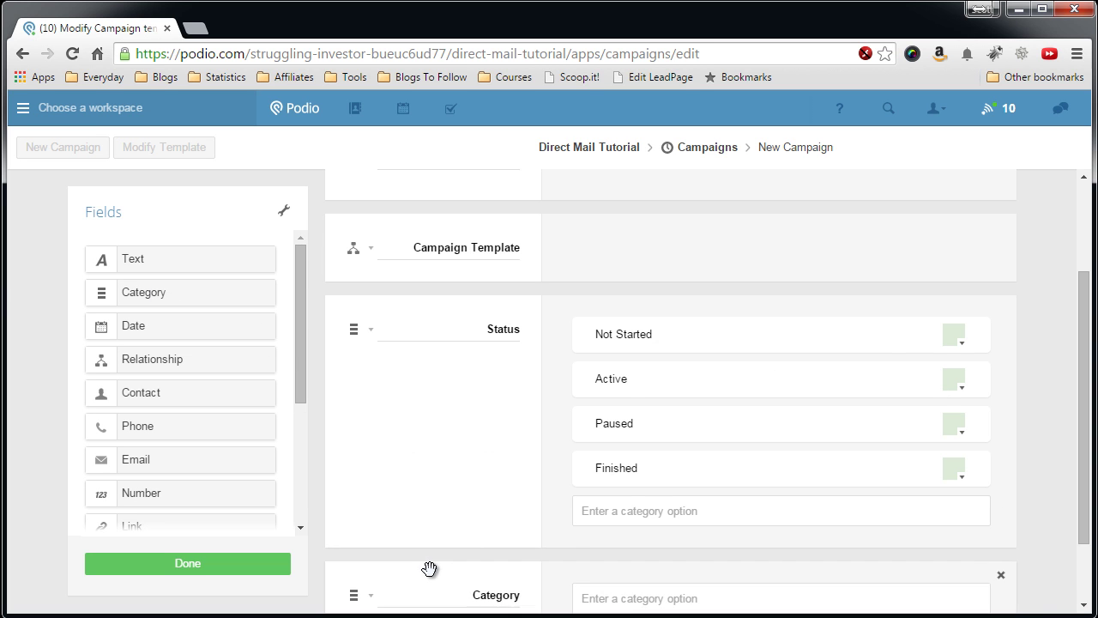
scroll(429, 568, down, 1)
double_click(485, 506)
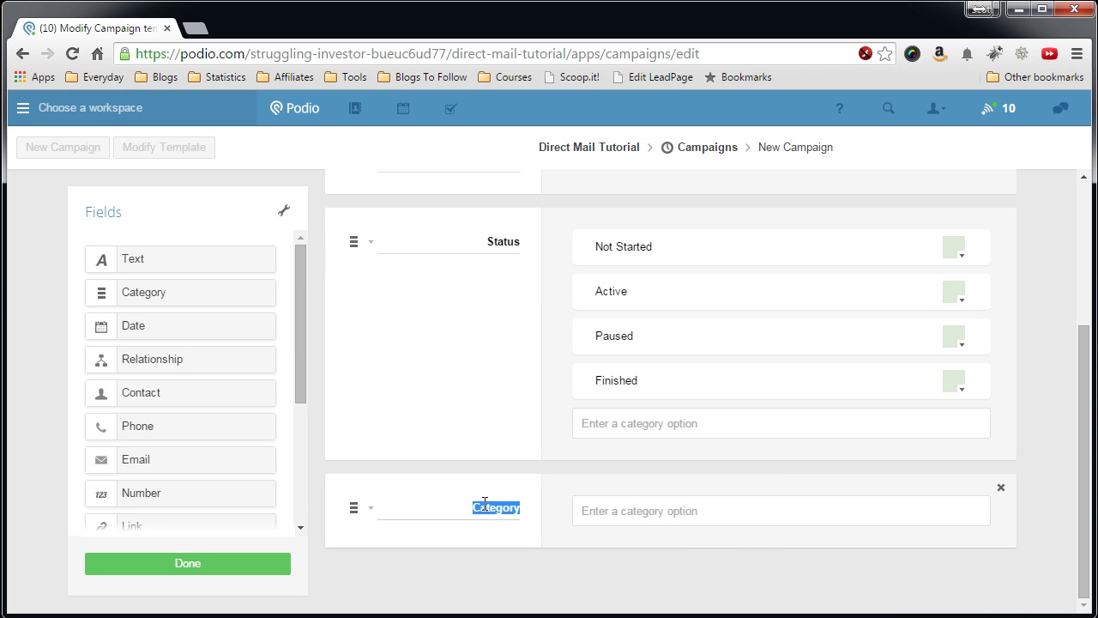
key(BackSpace)
text(Print)
Give Print the options Do Nothing, Print Letter and Print Envelope.
click(603, 510)
text(Do N)
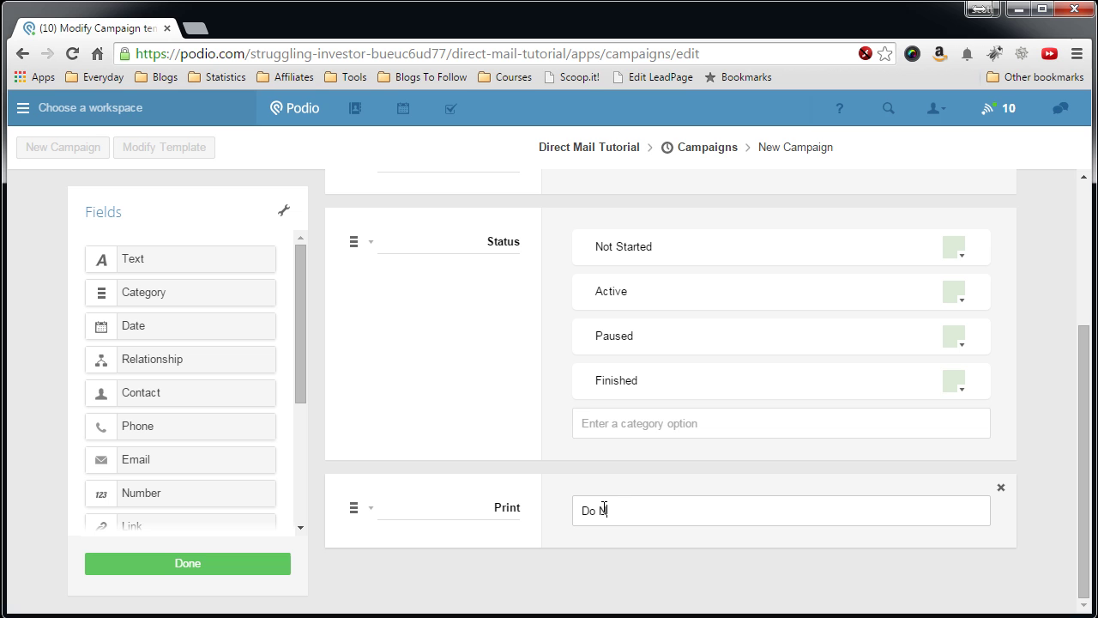
text(othing)
key(Return)
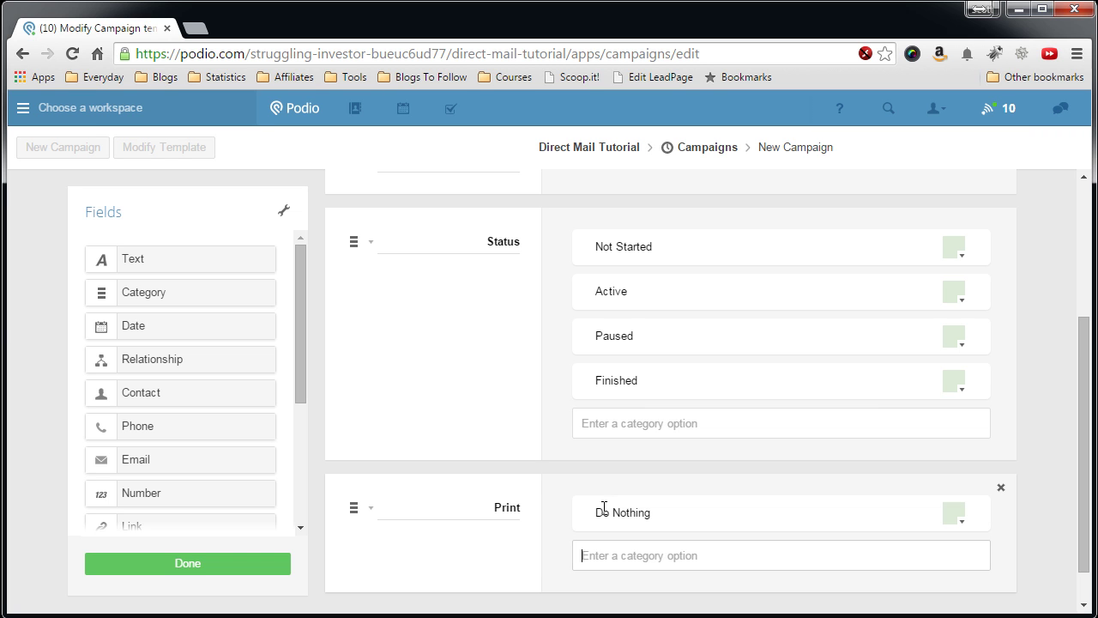
scroll(584, 488, down, 1)
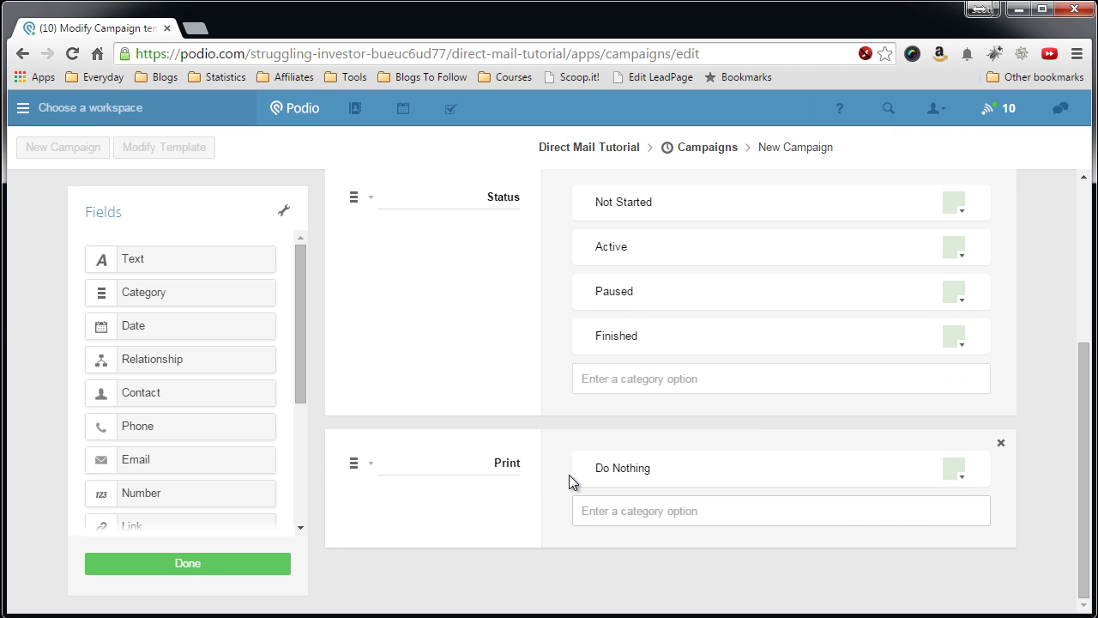
text(Print Letter)
key(Return)
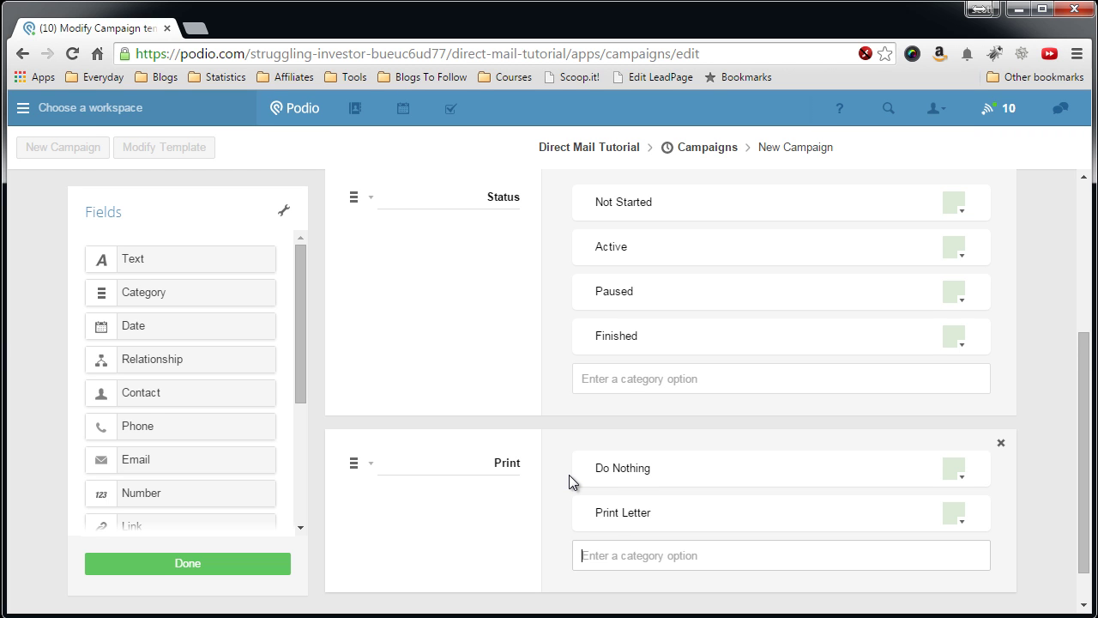
scroll(562, 474, down, 1)
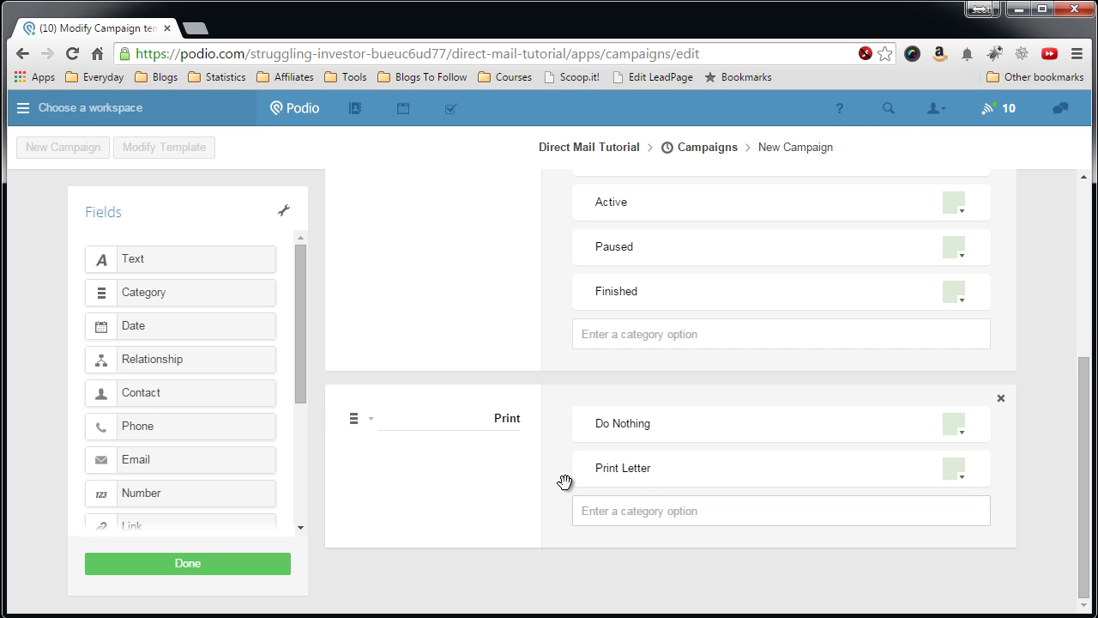
click(611, 510)
text(Print Envelope)
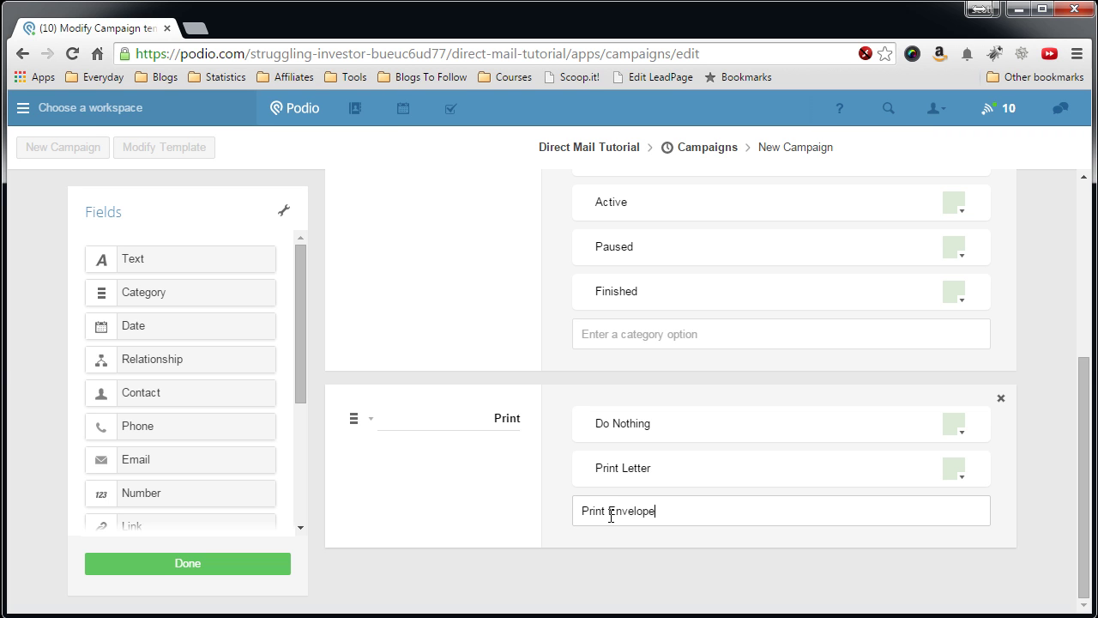
key(Return)
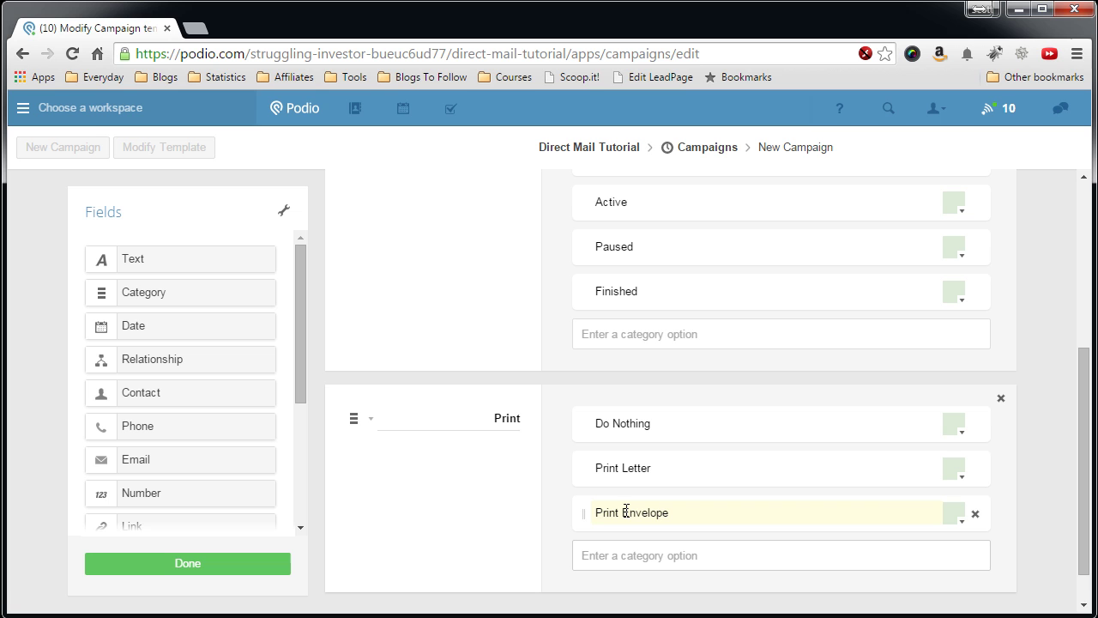
scroll(340, 493, down, 1)
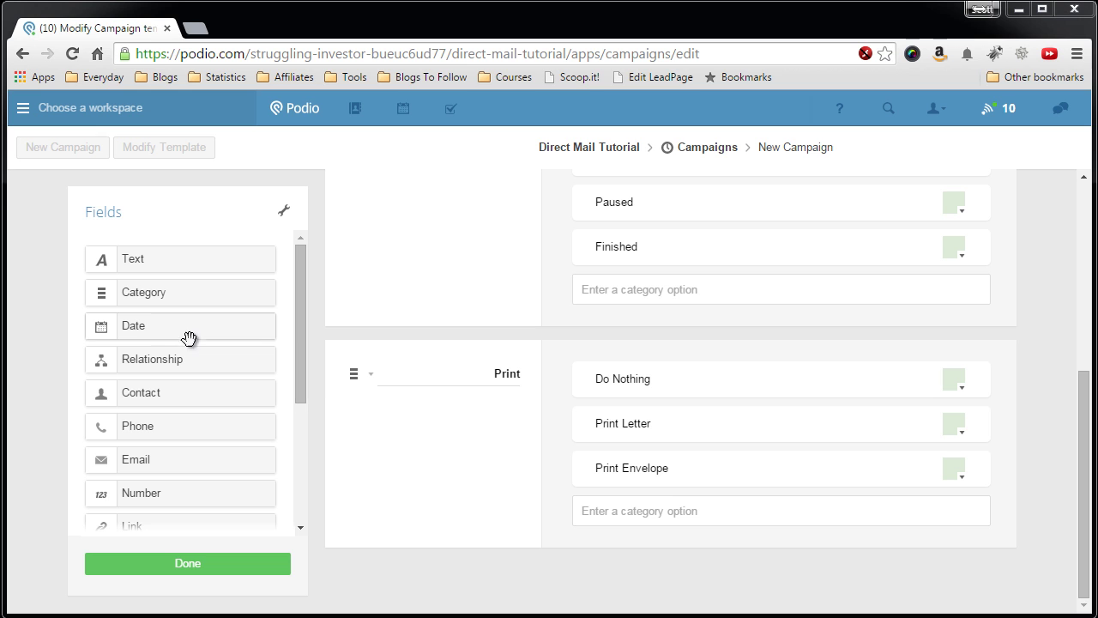
Add a date field labelled Start Date below Print, with its end date hidden.
drag(143, 325, 401, 574)
double_click(508, 513)
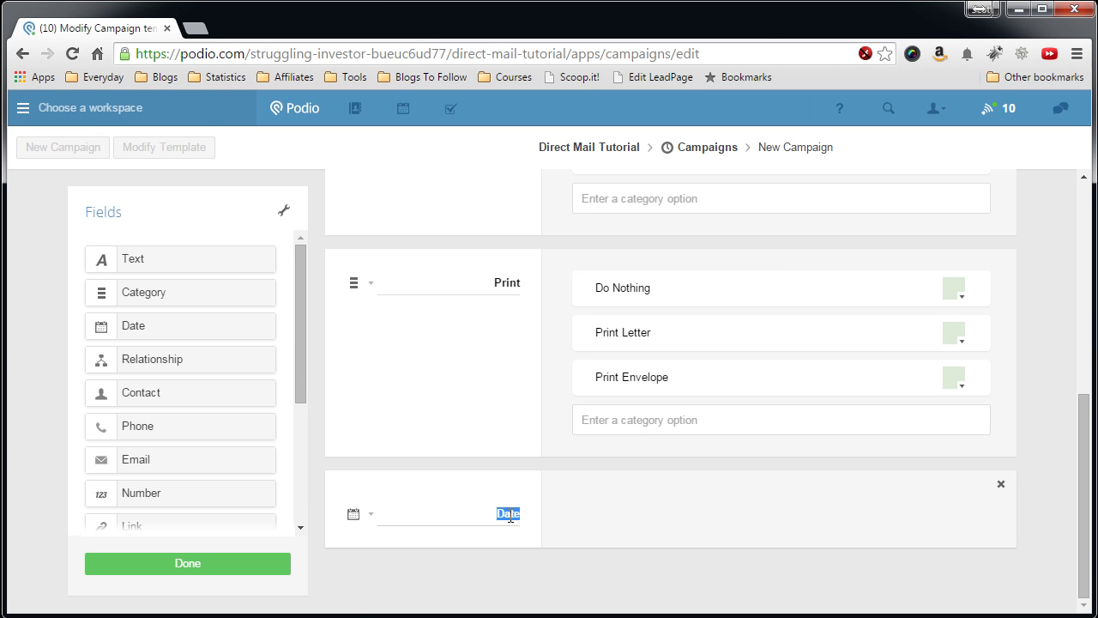
text(Start Date)
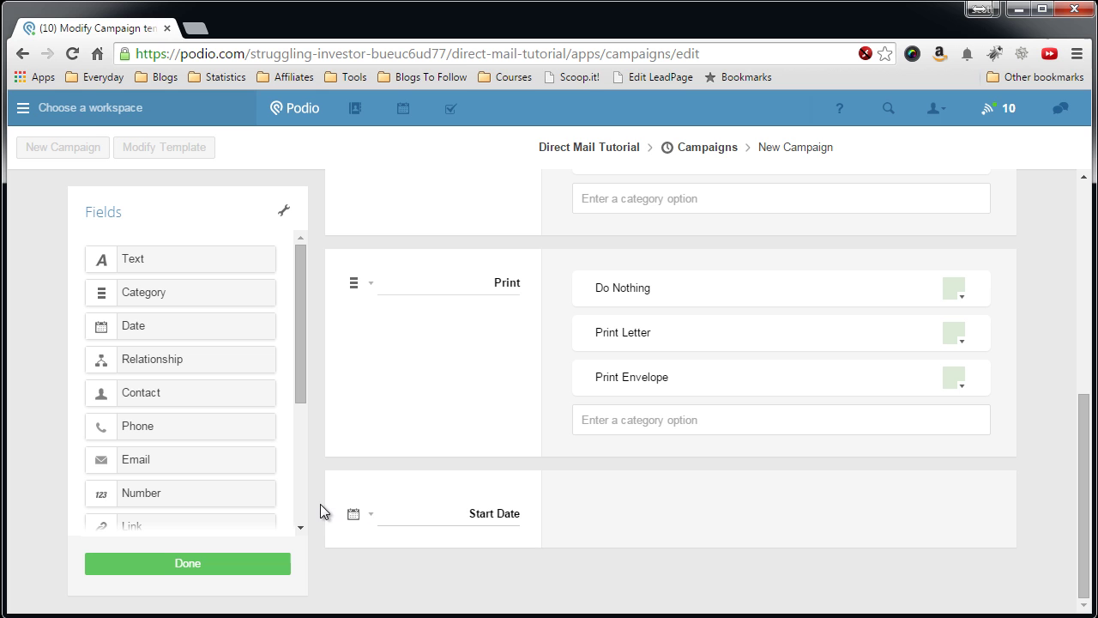
click(369, 518)
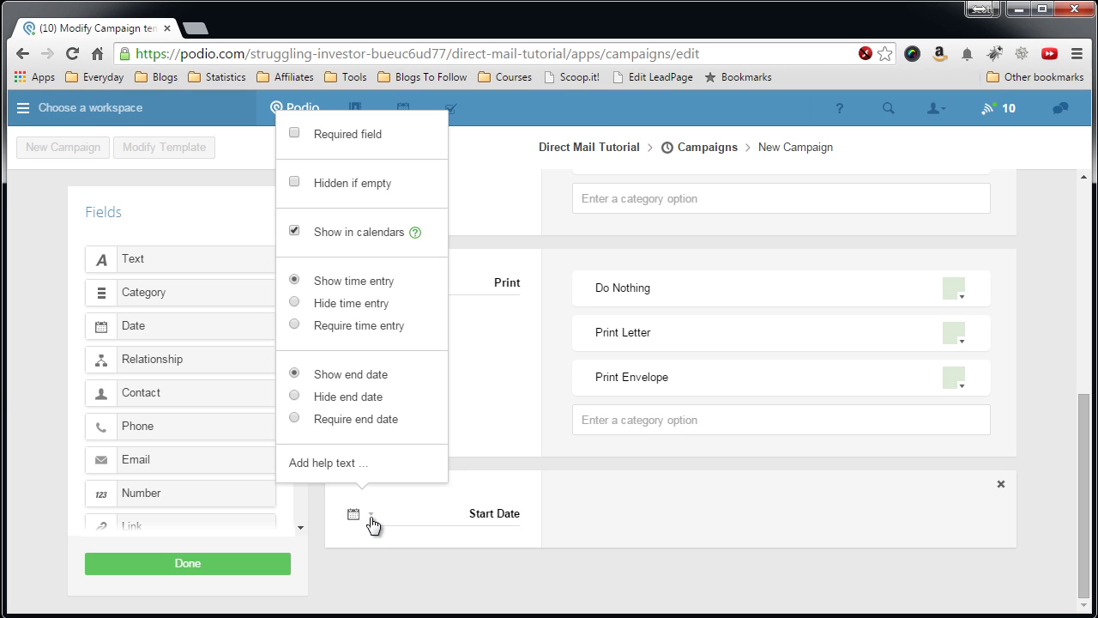
click(294, 395)
click(311, 499)
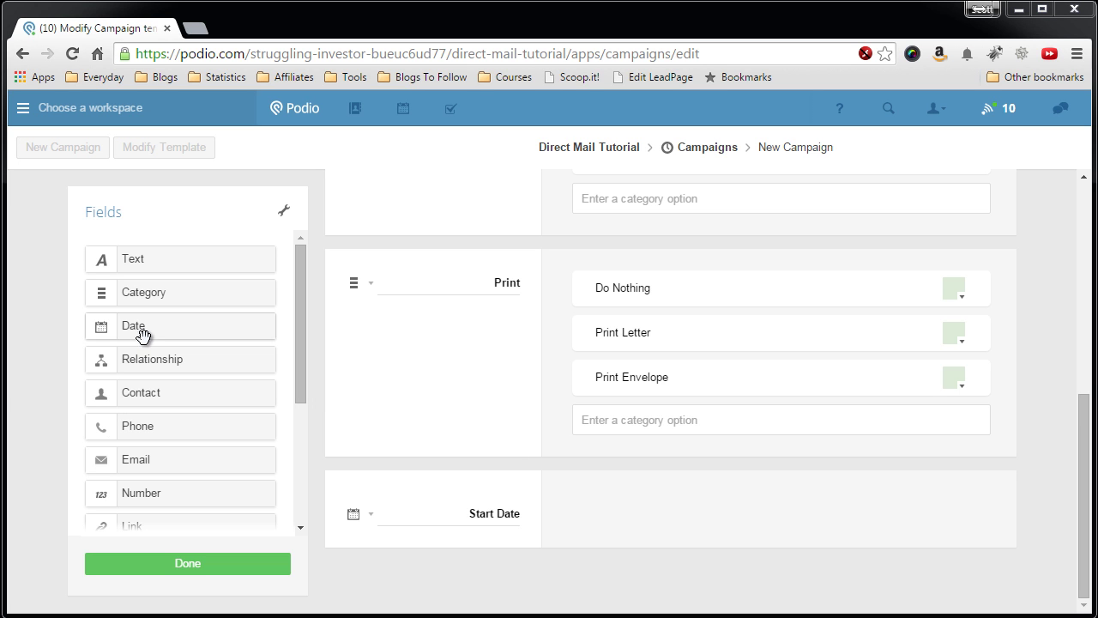
Add a date field labelled Next Mailing below Start Date.
drag(147, 335, 399, 575)
scroll(444, 569, down, 1)
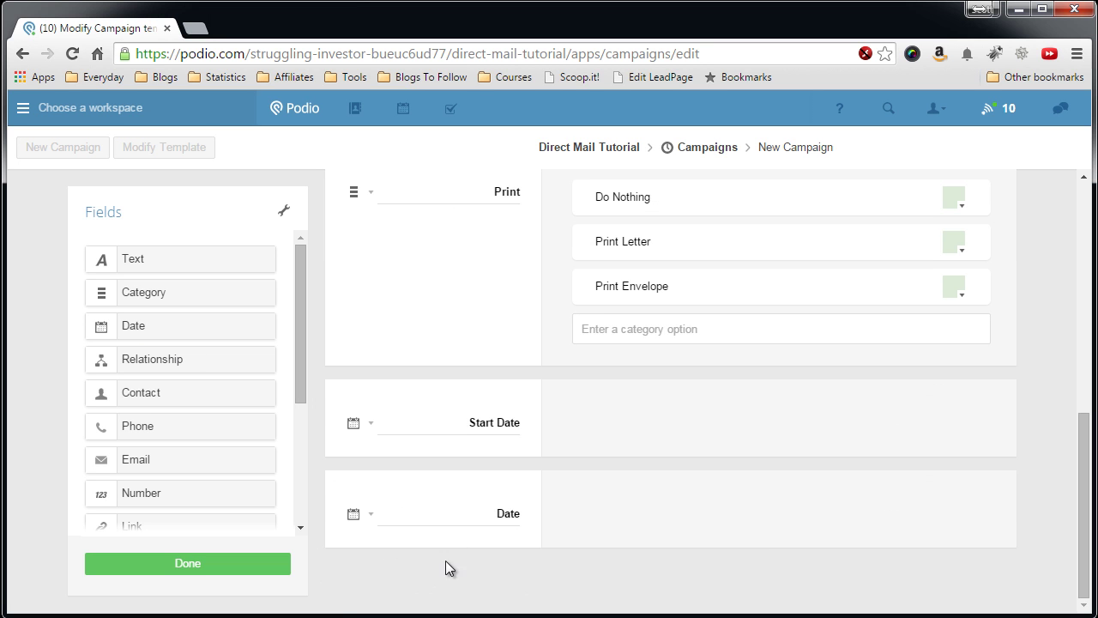
double_click(491, 513)
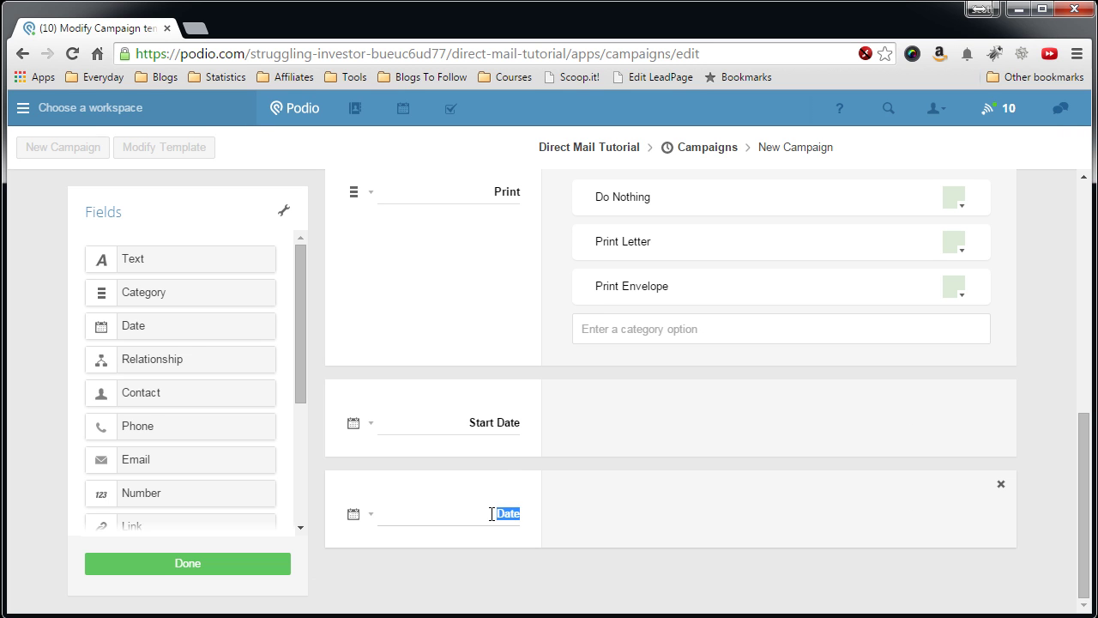
text(Next Mailing)
Hide its end date and time entry, and complete the label as Next Mailing Date.
click(372, 515)
click(294, 397)
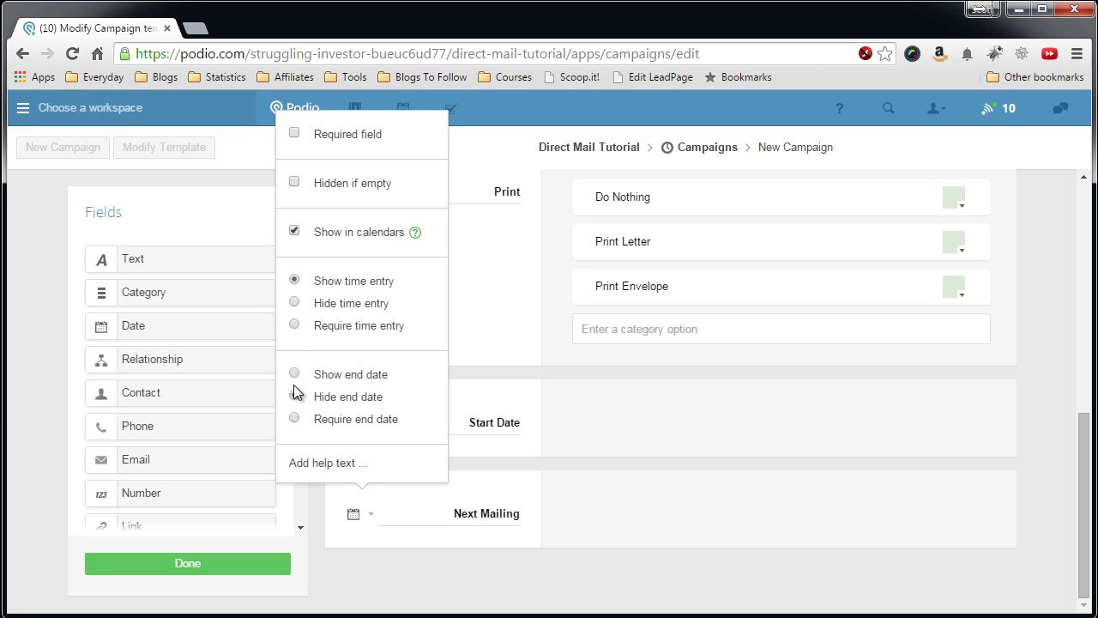
click(295, 305)
click(321, 496)
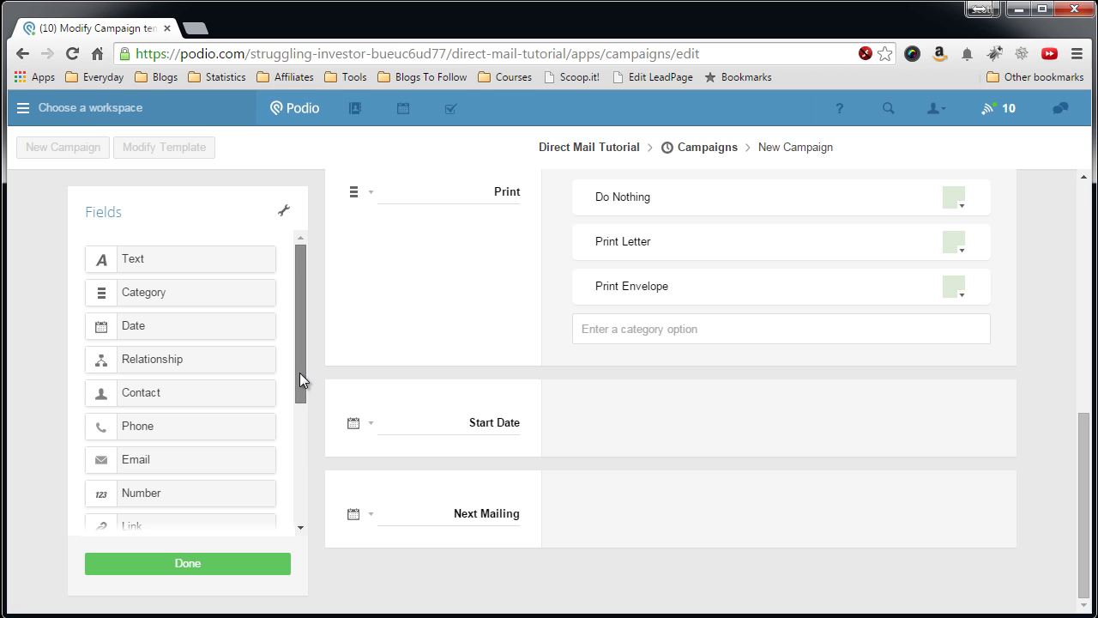
scroll(299, 372, down, 3)
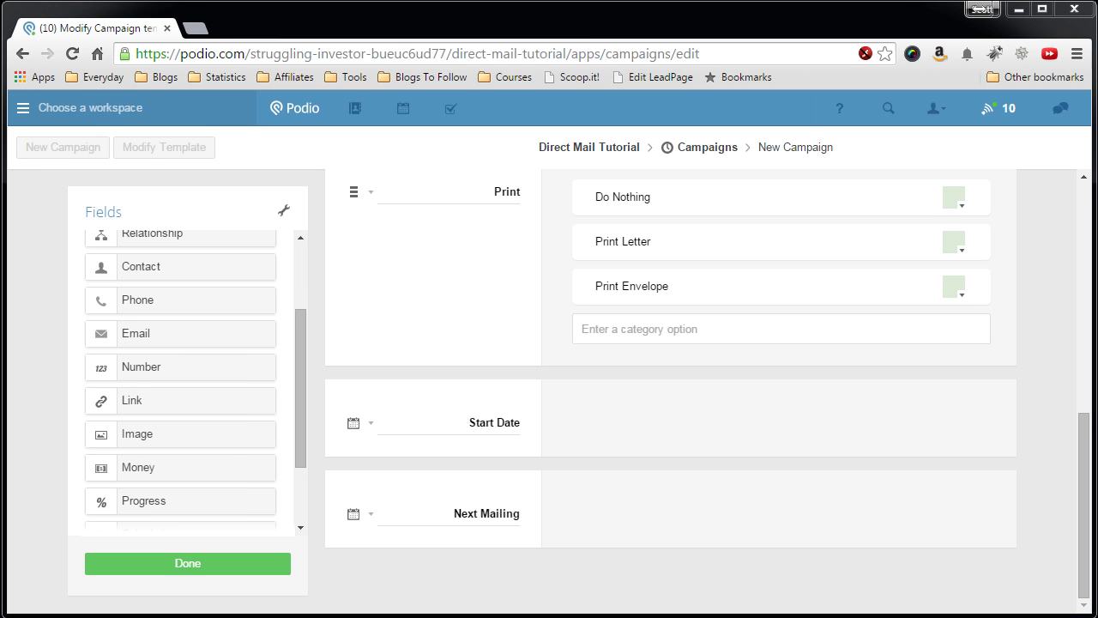
click(519, 513)
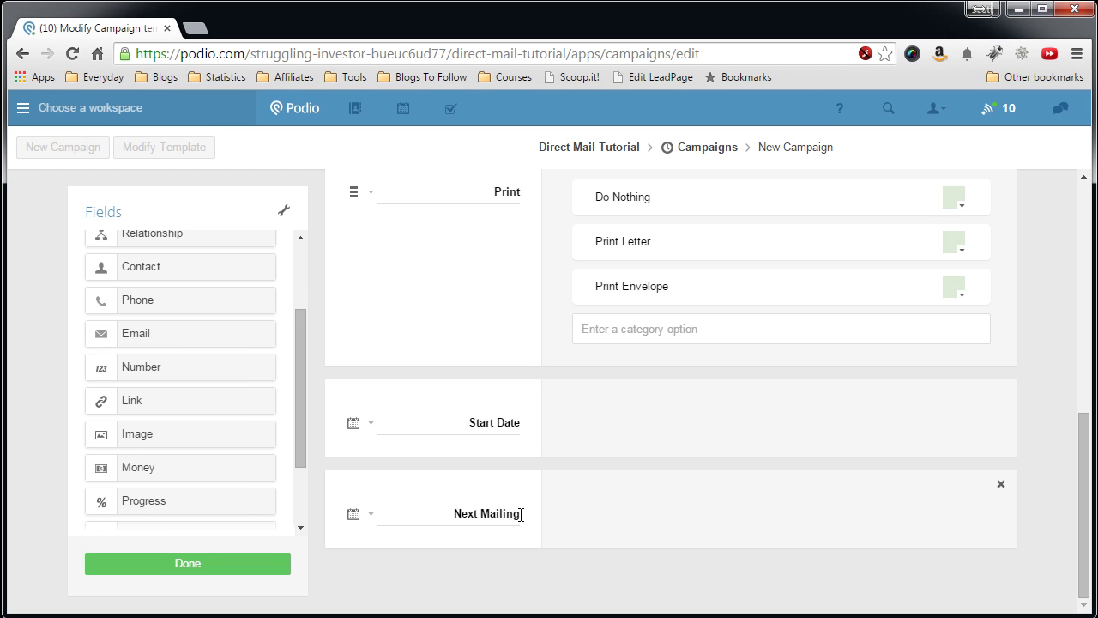
text(Date)
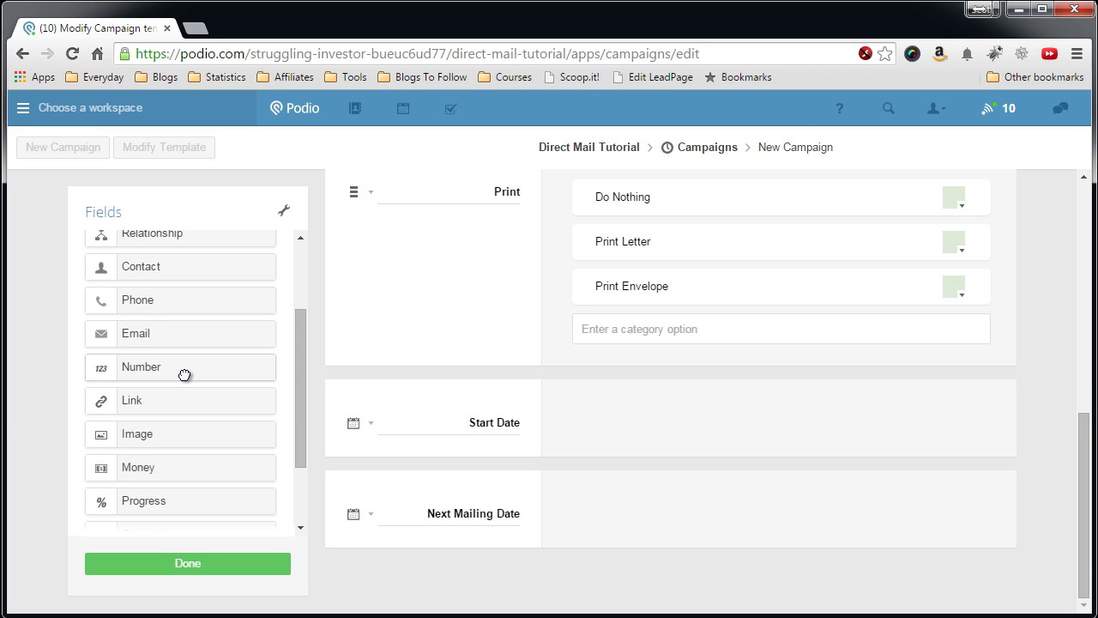
Add a number field labelled Next Mailing Seq below Next Mailing Date and review its settings.
drag(183, 370, 455, 578)
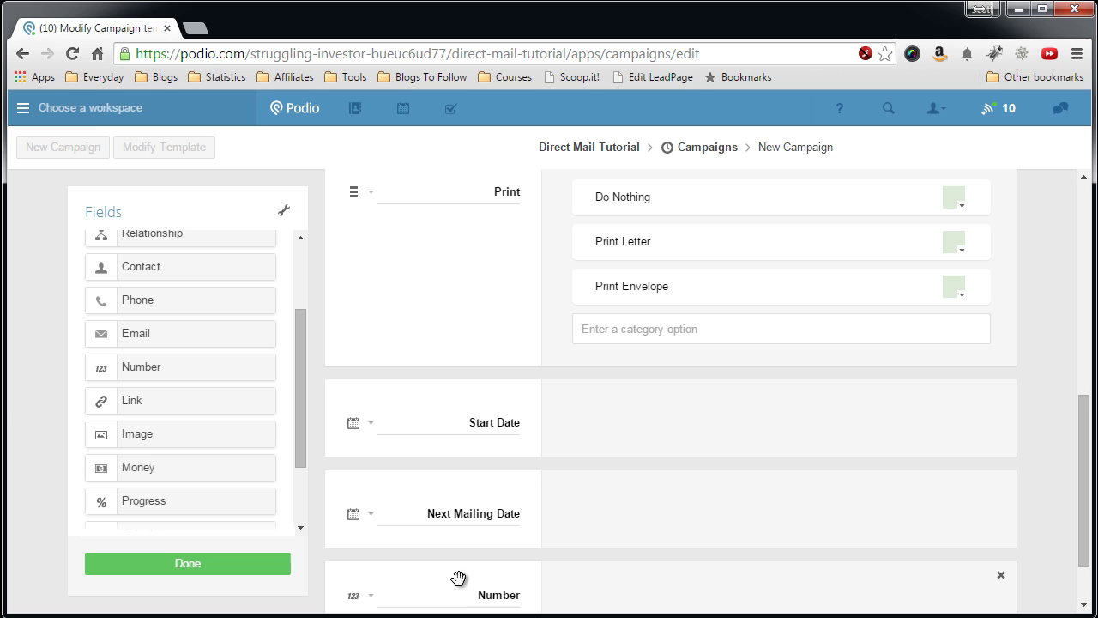
double_click(479, 595)
text(Next Mailing Seq)
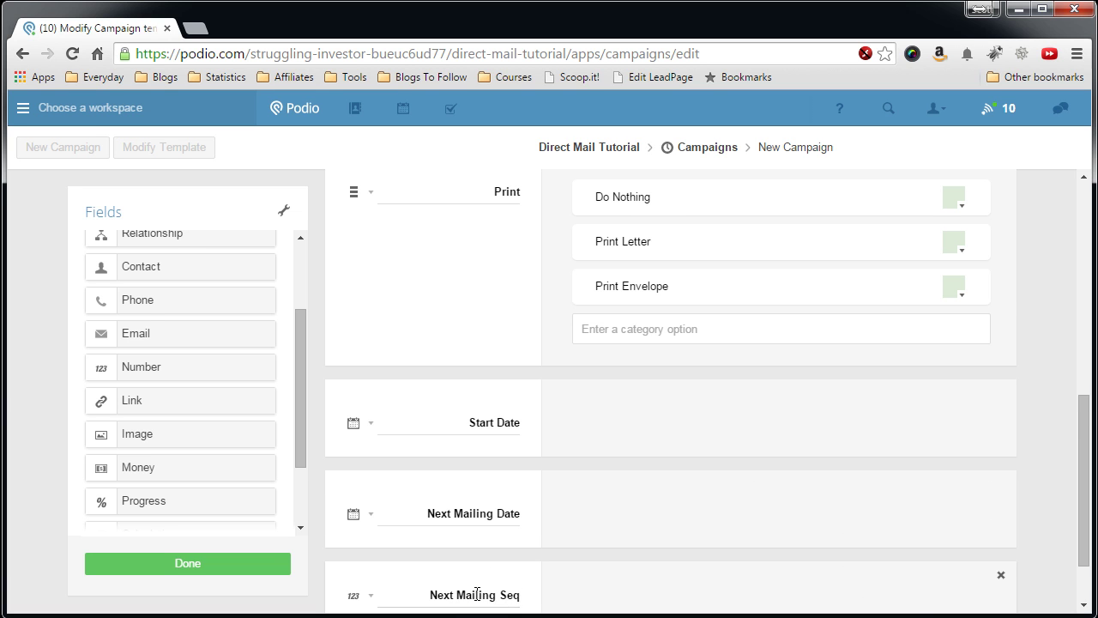
scroll(454, 576, down, 1)
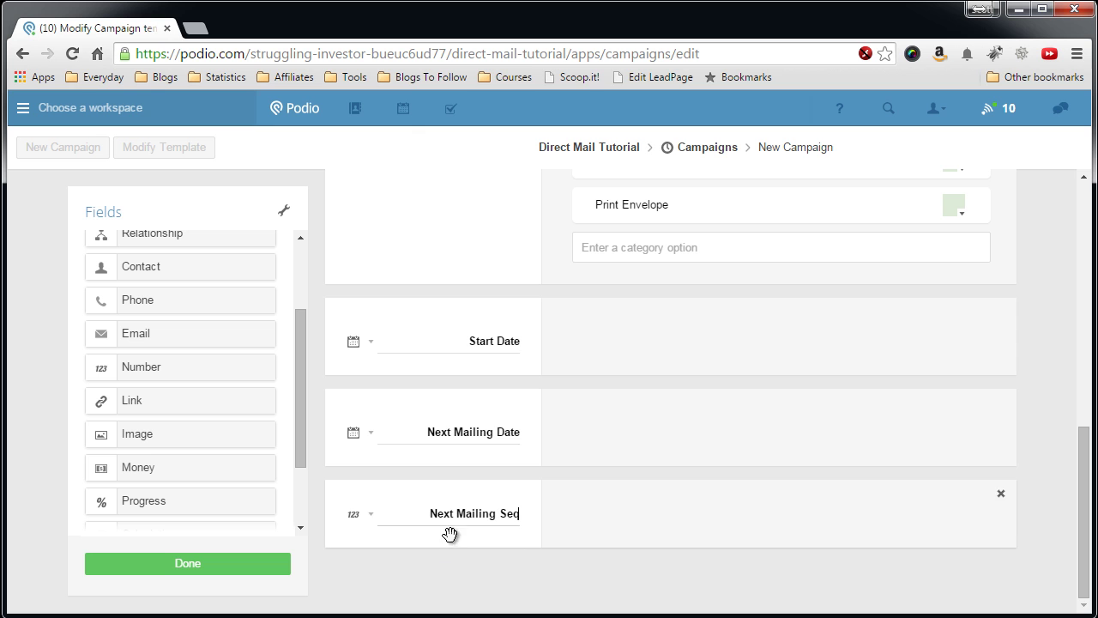
click(364, 516)
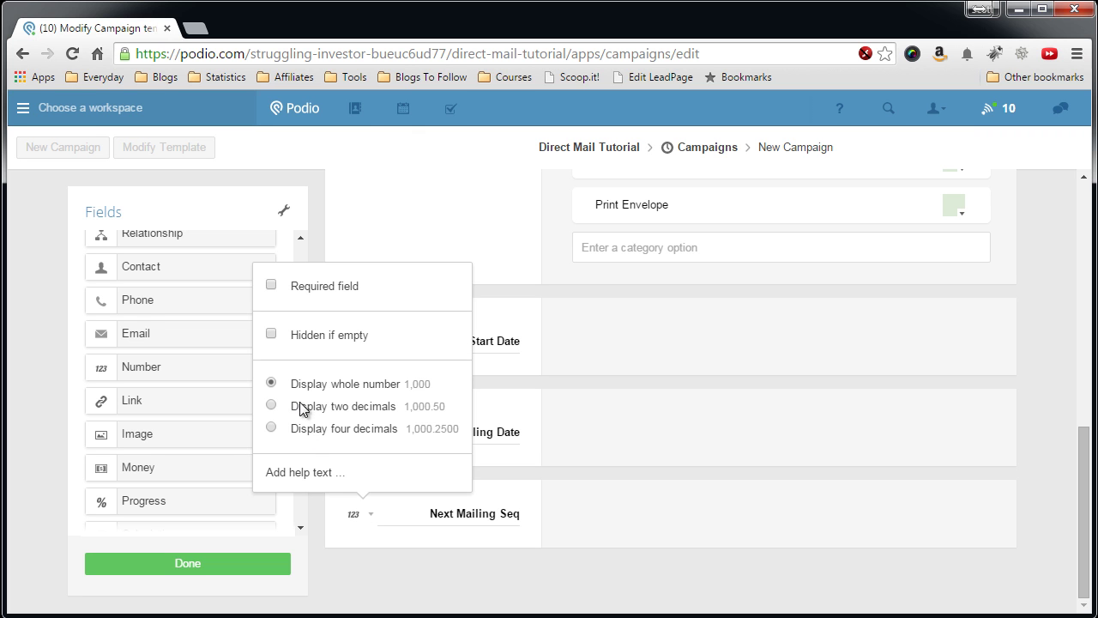
click(373, 551)
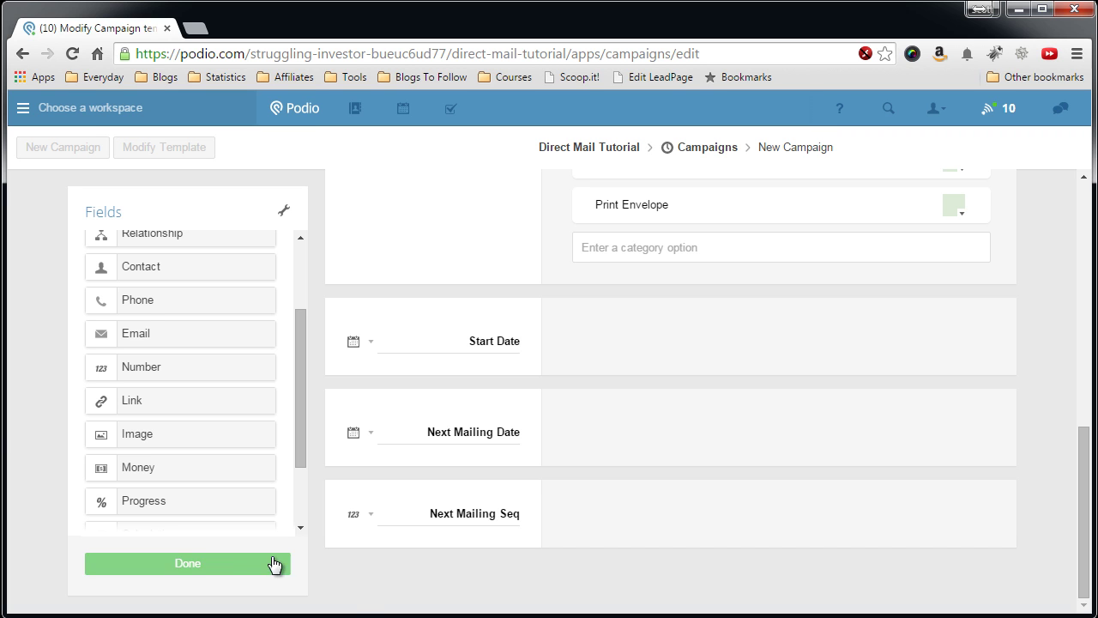
Review the eight fields, Name through Next Mailing Seq, and save the Campaigns template.
scroll(531, 504, up, 8)
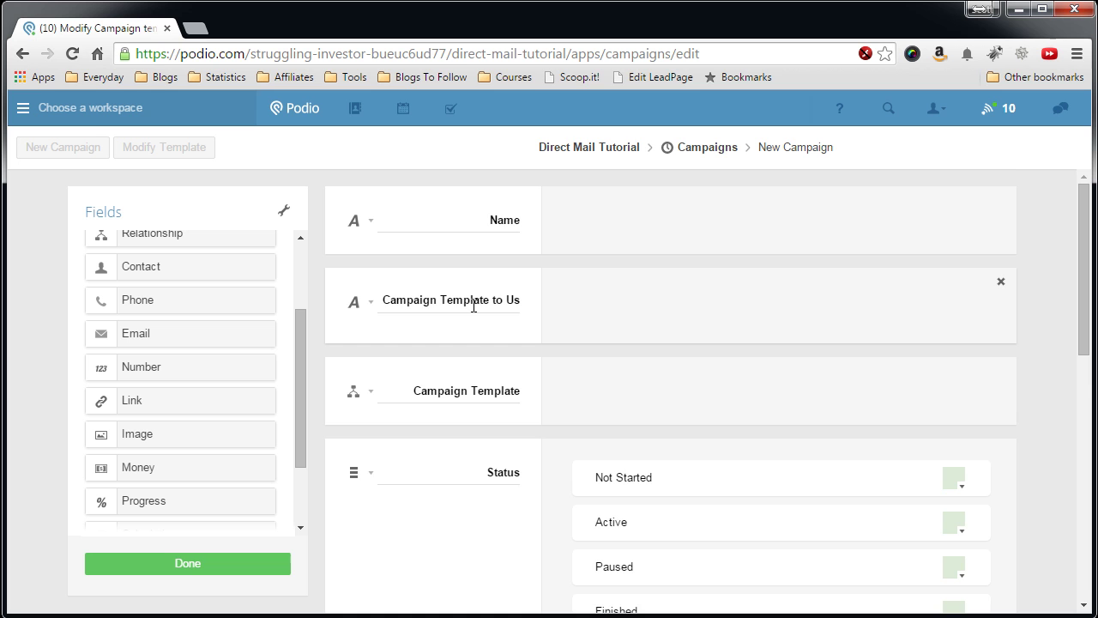
scroll(474, 307, down, 2)
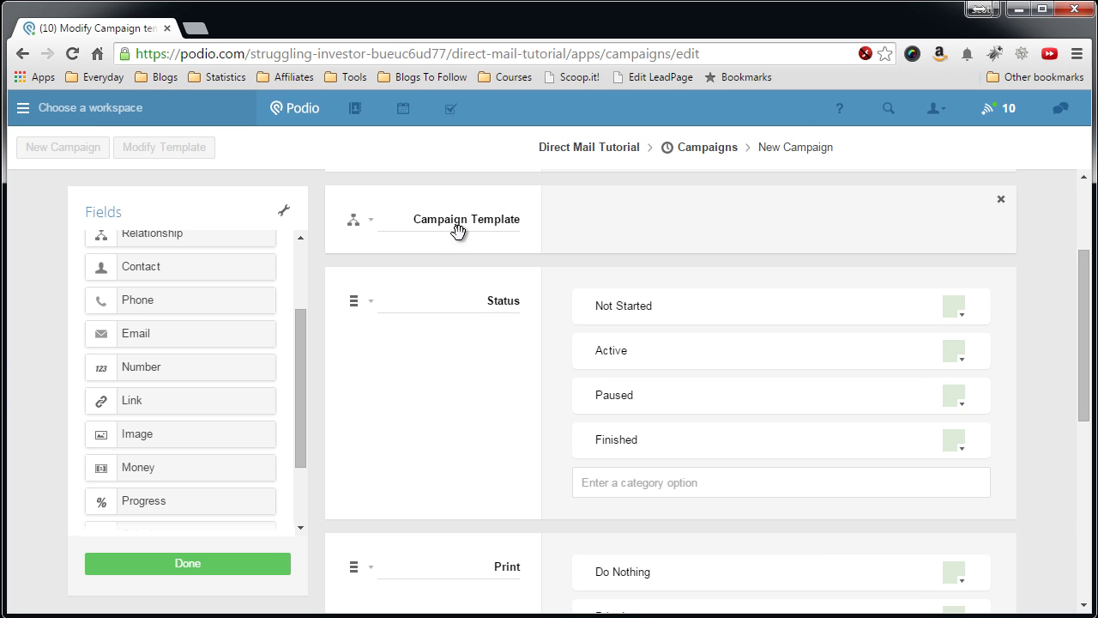
scroll(483, 348, down, 3)
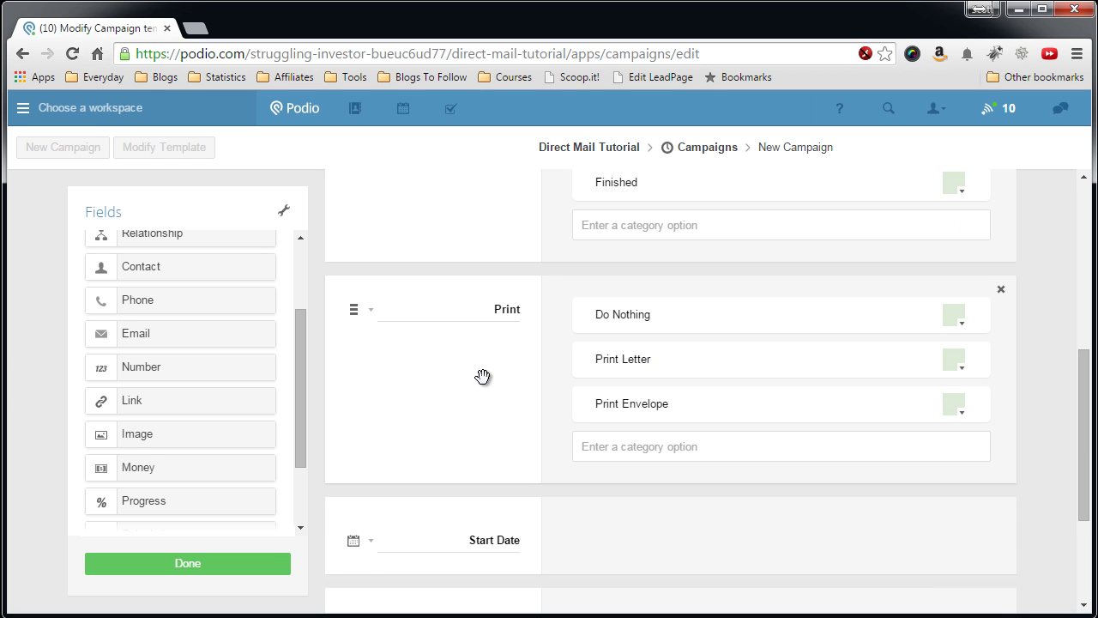
scroll(482, 335, down, 2)
scroll(481, 375, down, 1)
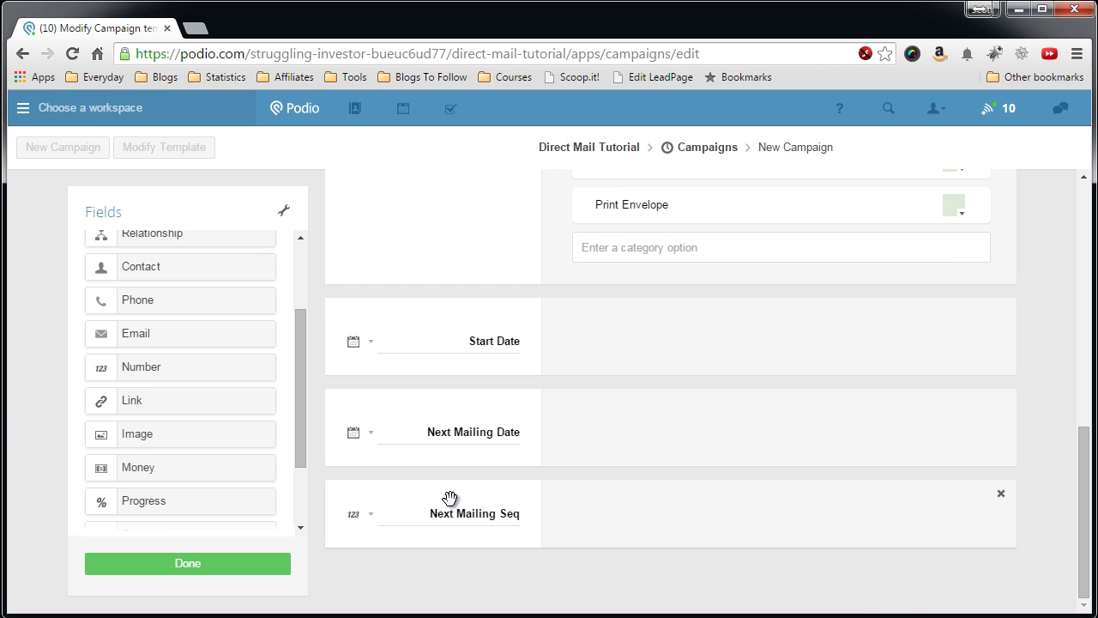
click(211, 564)
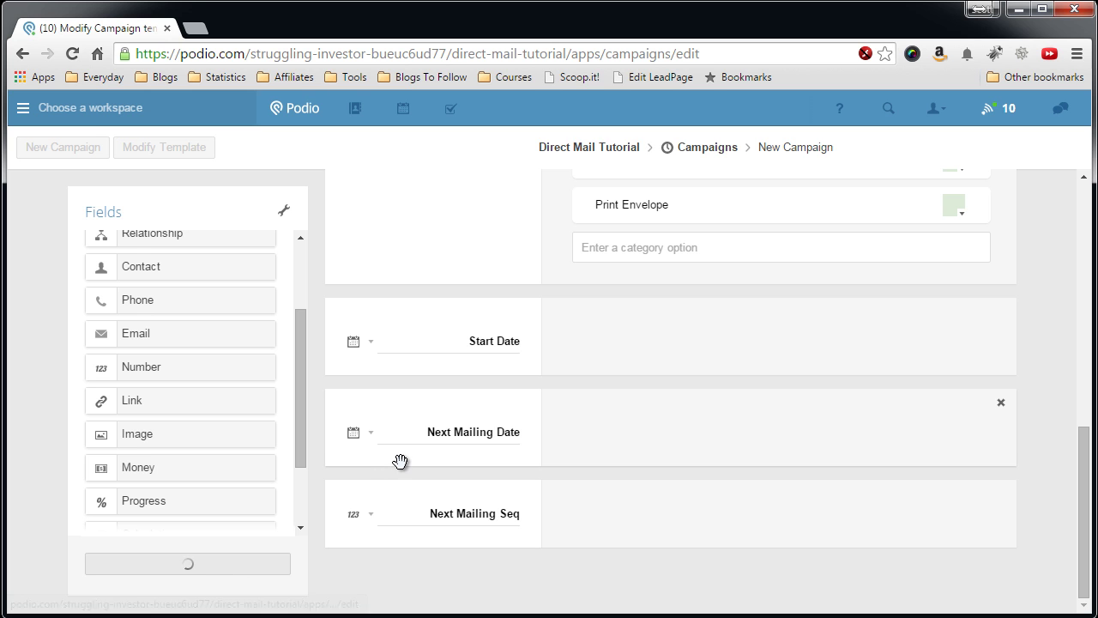